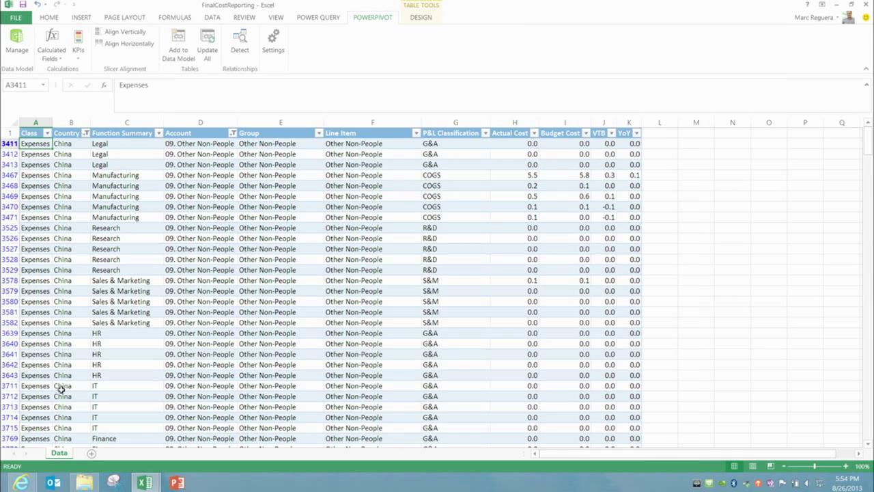
# - Open the Power Pivot data model behind the Cost reporting table from the POWERPIVOT tab
pyautogui.click(16, 38)
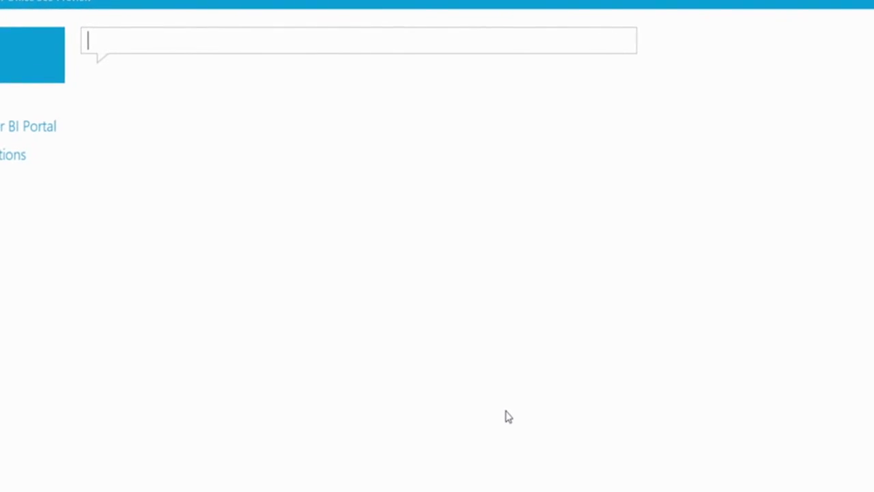
# - Ask 'total actual cost by P and L classification' to chart S&M, G&A, COGS and R&D costs
pyautogui.write('total ')
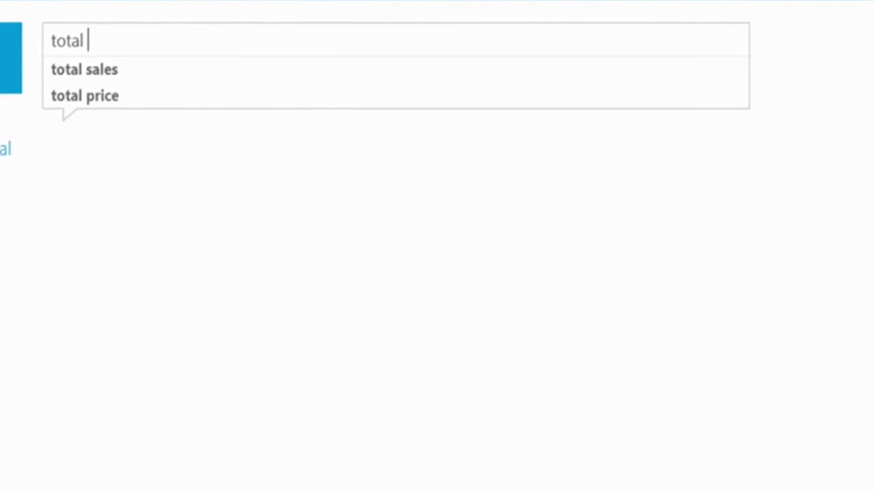
pyautogui.write('actua')
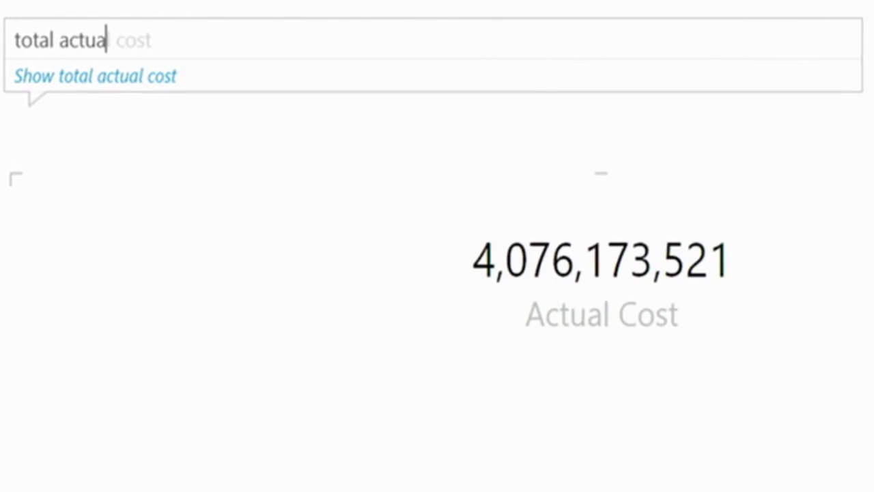
pyautogui.write('l cost')
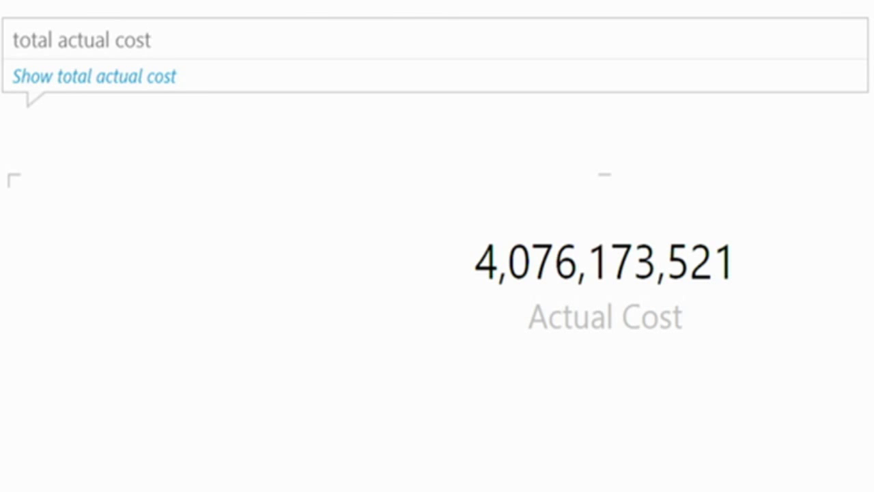
pyautogui.write('by P an')
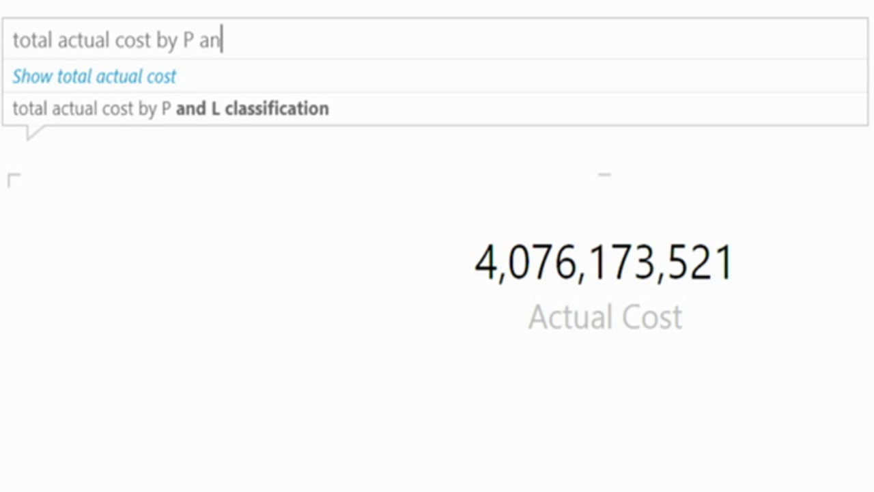
pyautogui.press('Down')
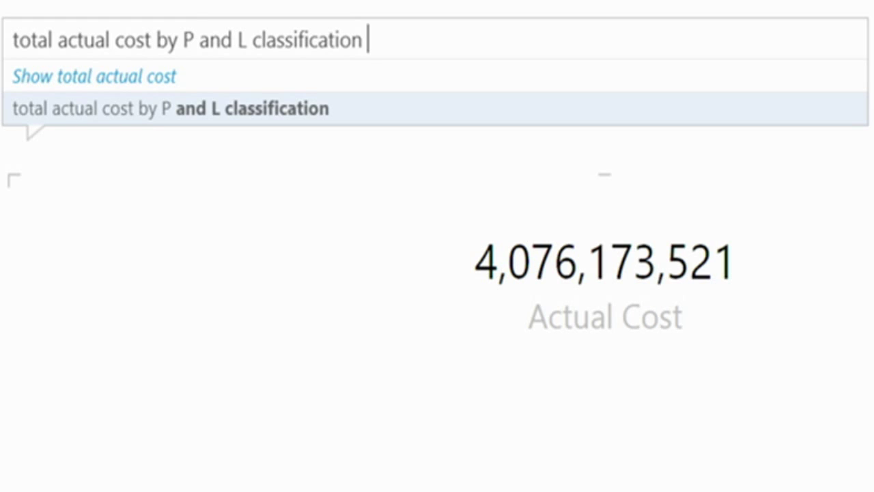
pyautogui.press('Return')
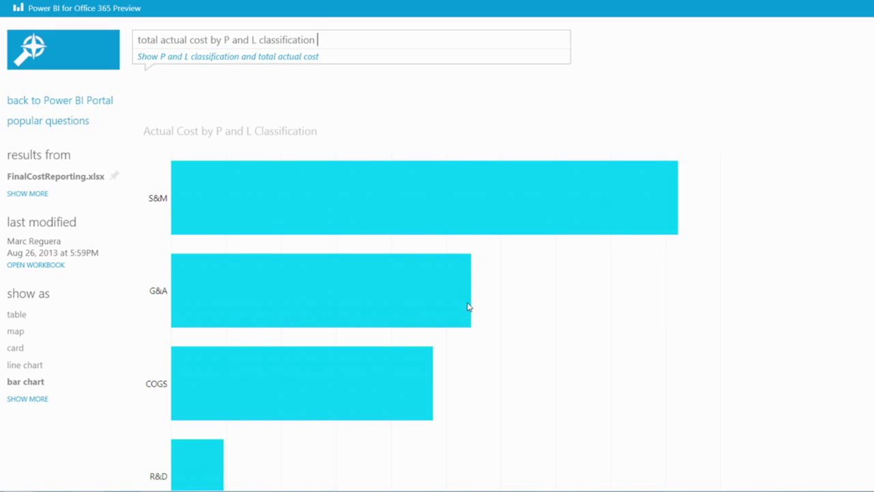
# - Extend the question with 'and country as bar chart' and reveal all available visual types
pyautogui.write('and country')
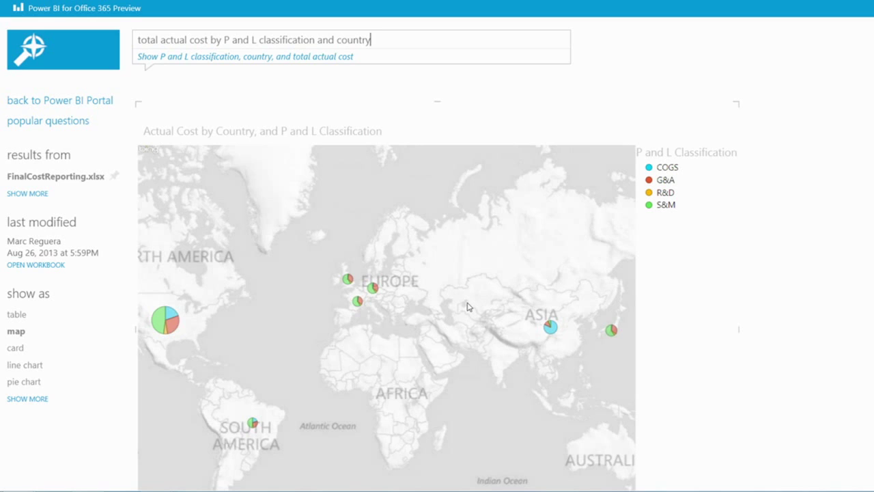
pyautogui.write('as bar')
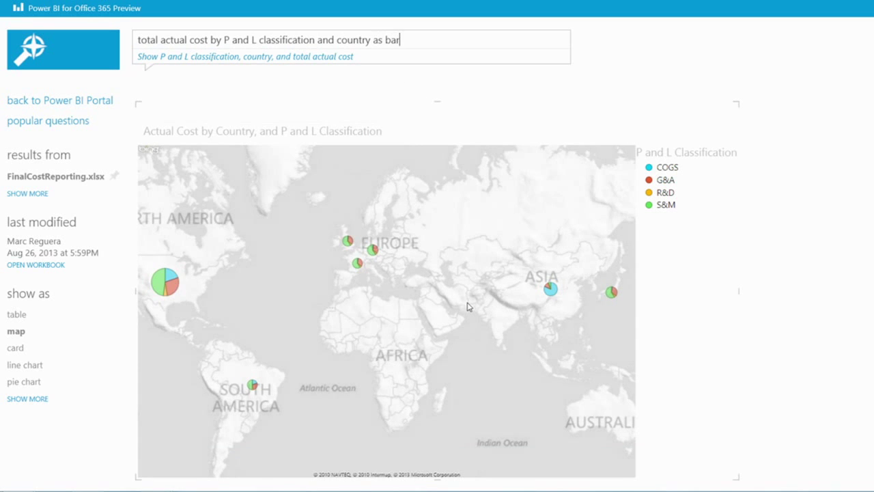
pyautogui.write(' chart')
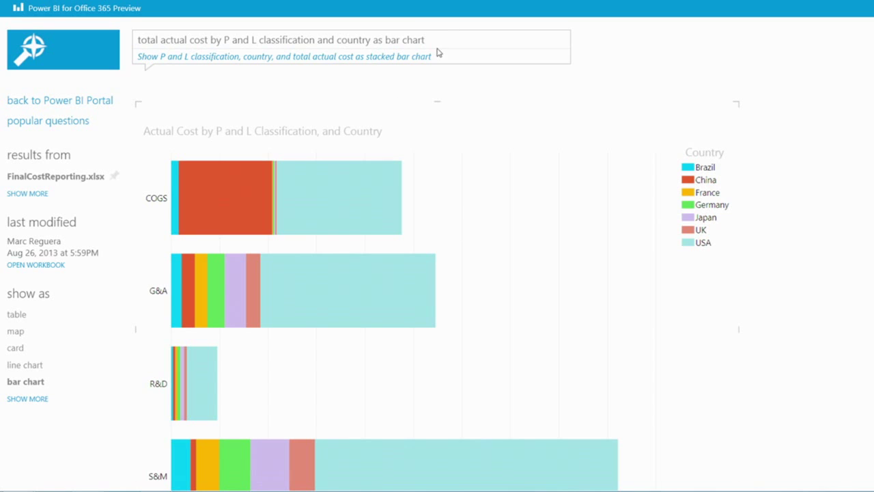
pyautogui.click(403, 39)
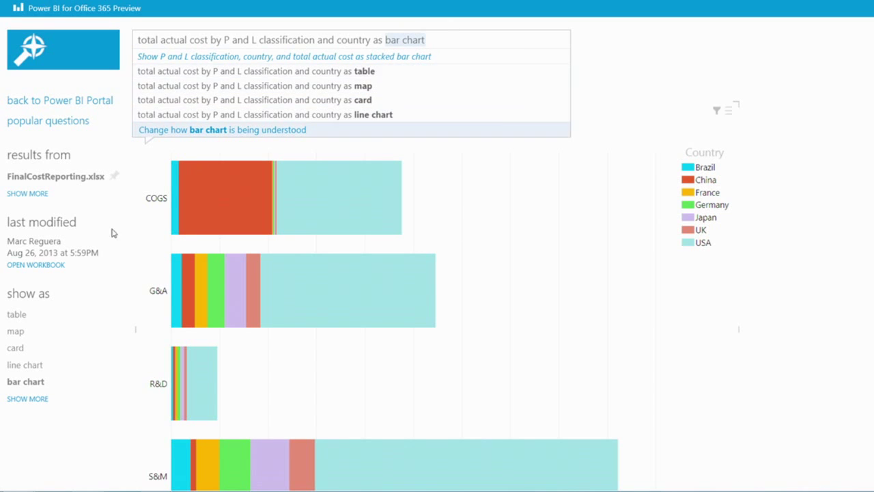
pyautogui.click(19, 399)
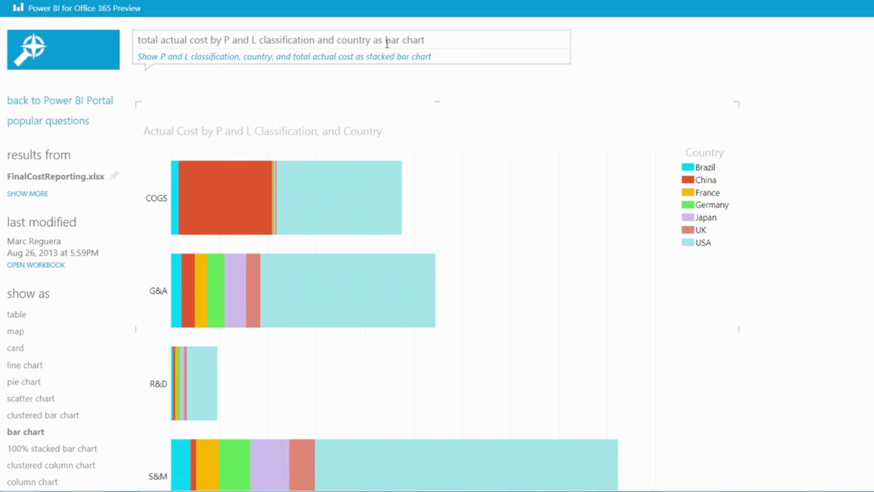
# - Clear the entire question text from the Q&A box
pyautogui.click(440, 41)
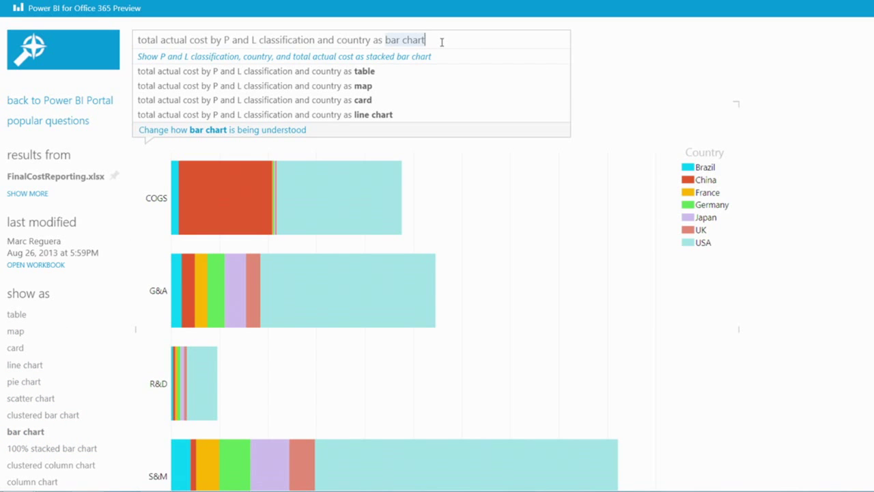
pyautogui.hotkey('ctrl', 'a')
pyautogui.press('BackSpace')
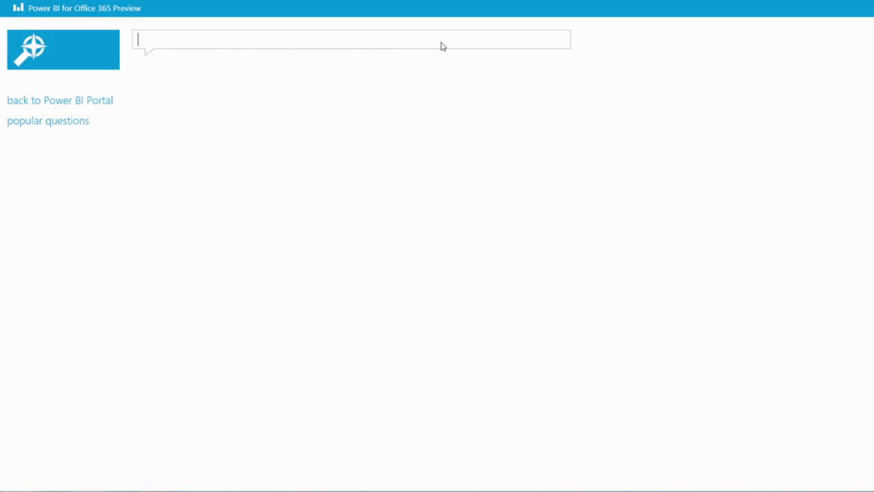
# - Ask 'total vtb by country and p and l classification as column chart' for a stacked column chart
pyautogui.write('total vtb')
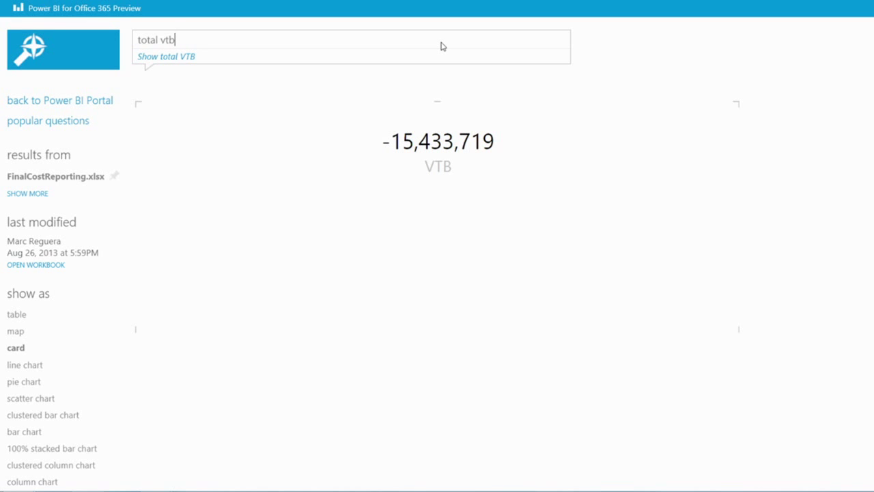
pyautogui.write('by country')
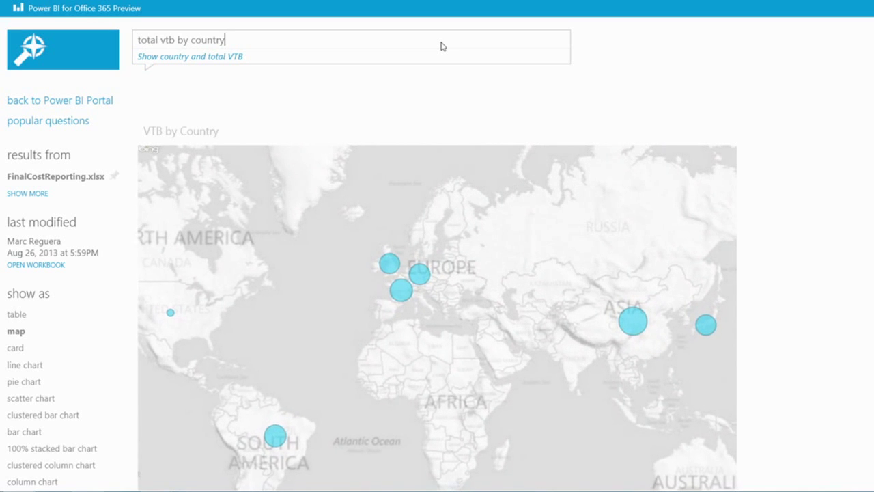
pyautogui.write(' and p ')
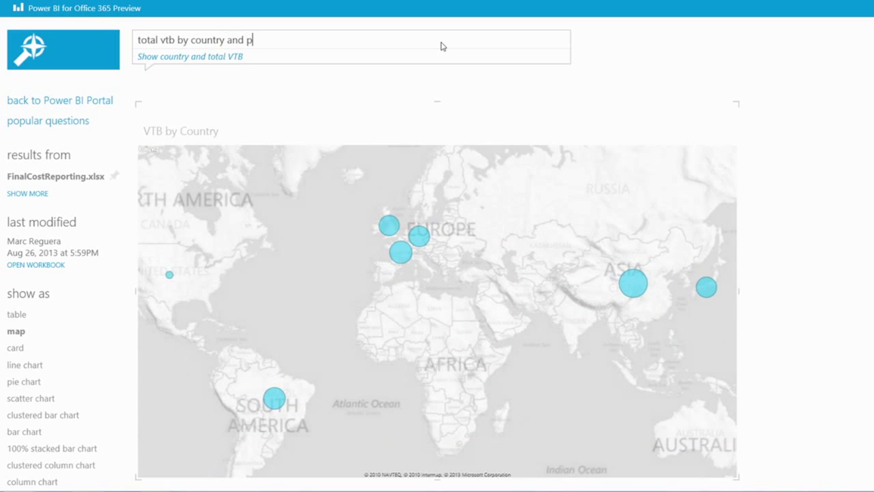
pyautogui.write('and l')
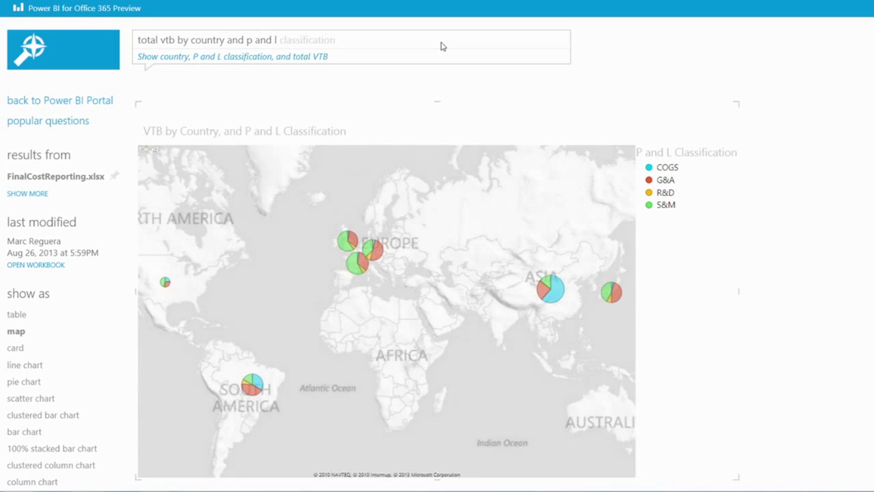
pyautogui.press('Tab')
pyautogui.write('as colum')
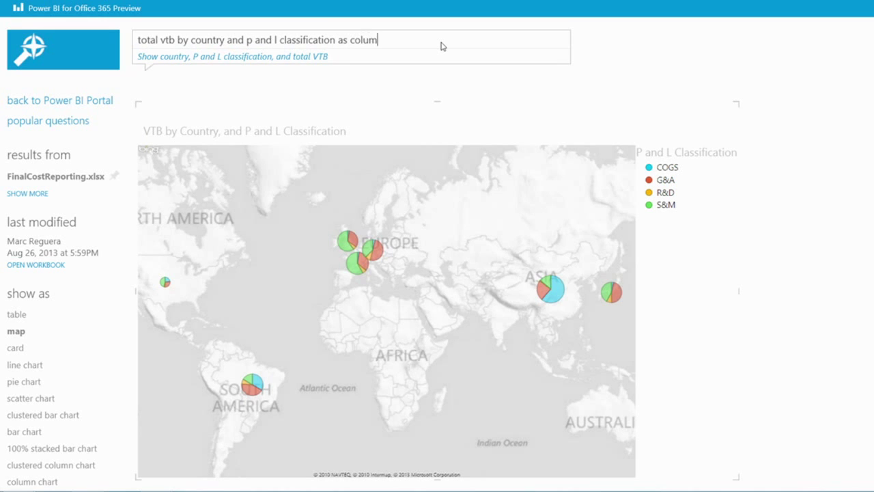
pyautogui.write('n chart')
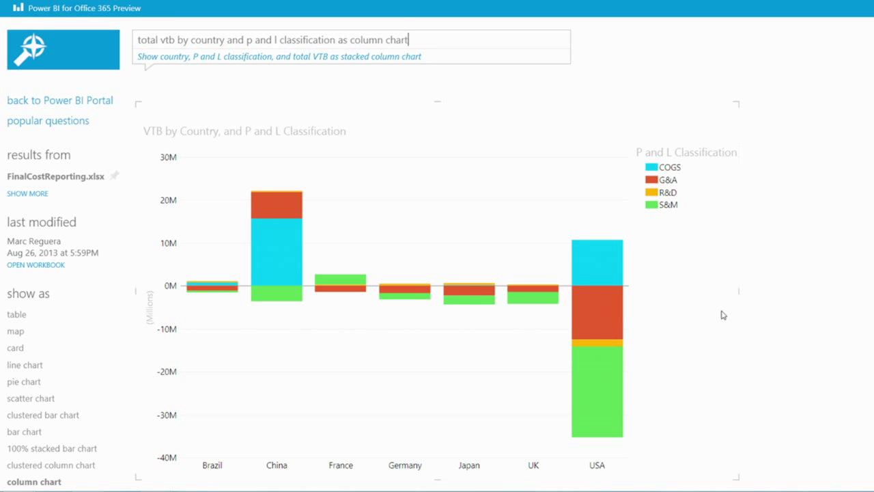
pyautogui.moveTo(606, 397)
pyautogui.moveTo(177, 40); pyautogui.dragTo(466, 56)
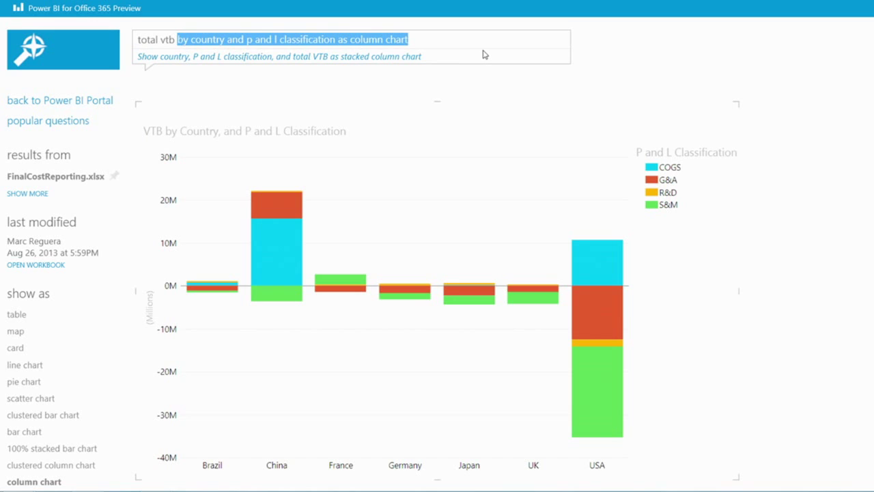
# - Replace the breakdown with 'by line item' and scroll the VTB bar chart down to Travel
pyautogui.click(210, 41)
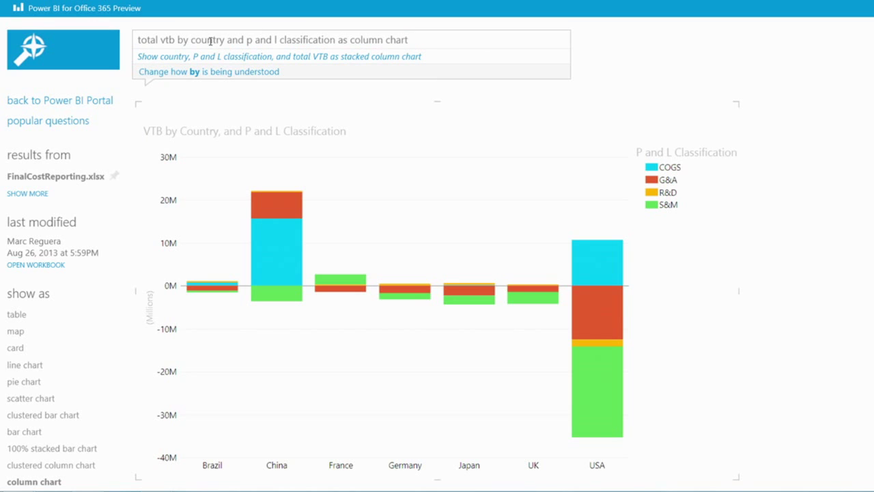
pyautogui.moveTo(180, 40); pyautogui.dragTo(565, 60)
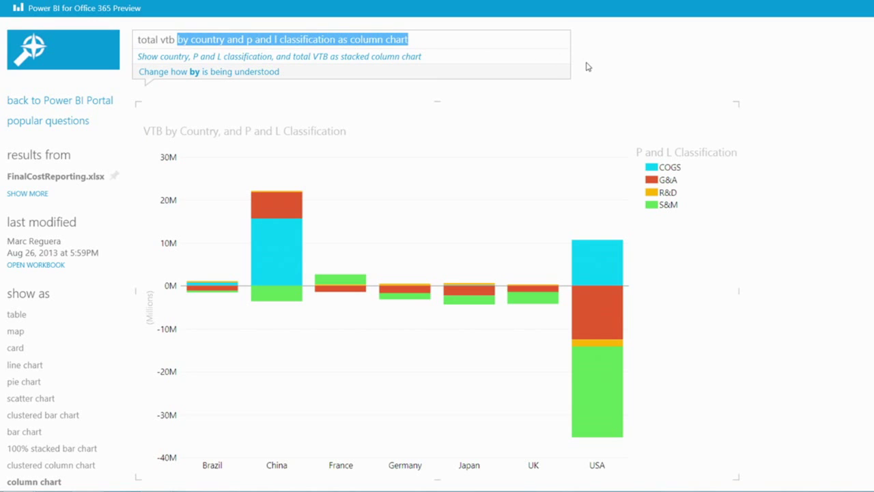
pyautogui.write('by line item')
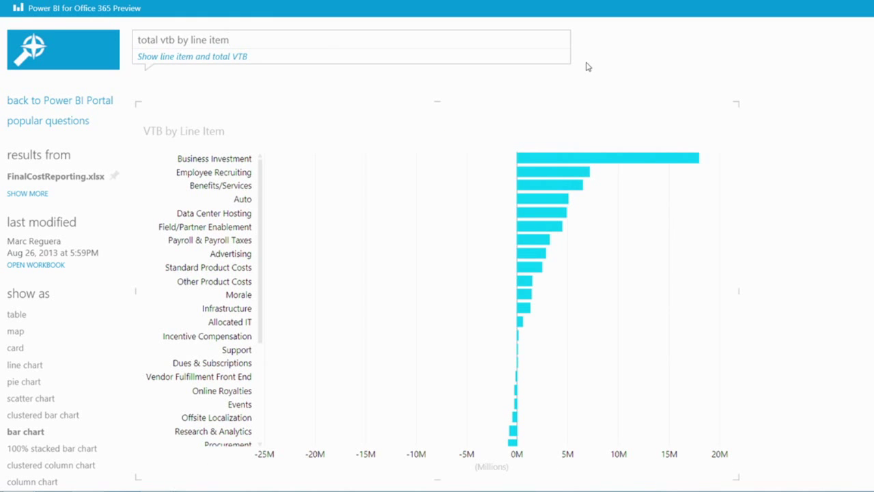
pyautogui.moveTo(260, 198)
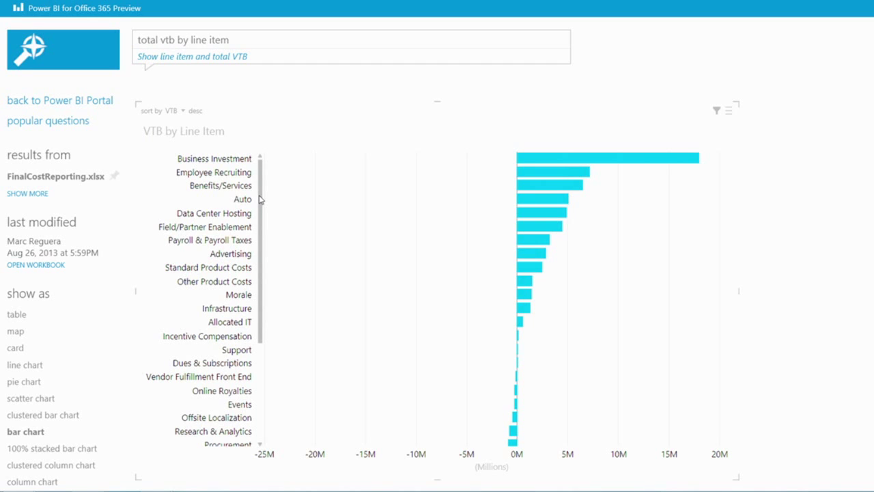
pyautogui.moveTo(259, 198); pyautogui.dragTo(253, 332)
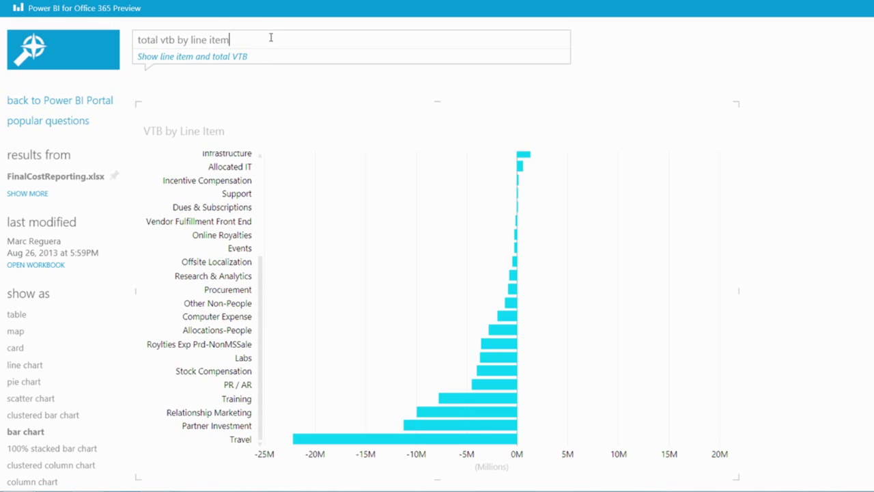
pyautogui.moveTo(230, 41); pyautogui.dragTo(186, 49)
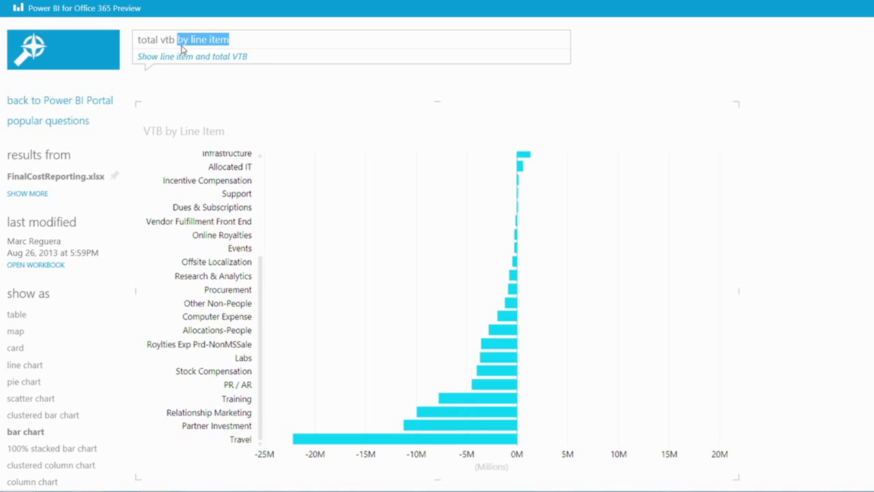
# - Change the question to 'total vtb for travel by country as column chart'
pyautogui.write('for travel')
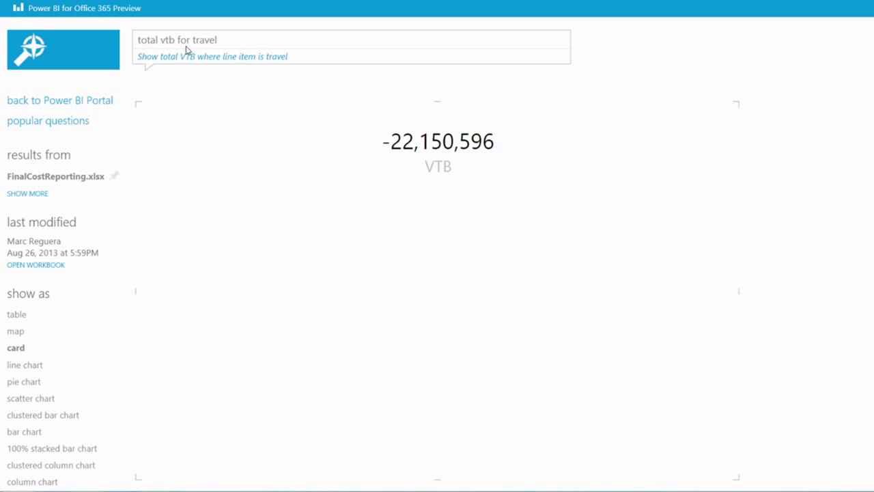
pyautogui.write(' by country')
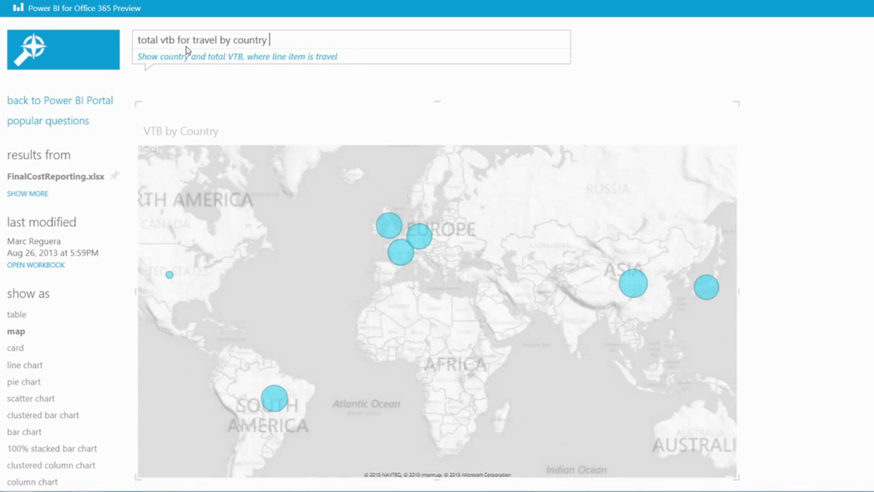
pyautogui.write(' as column chart')
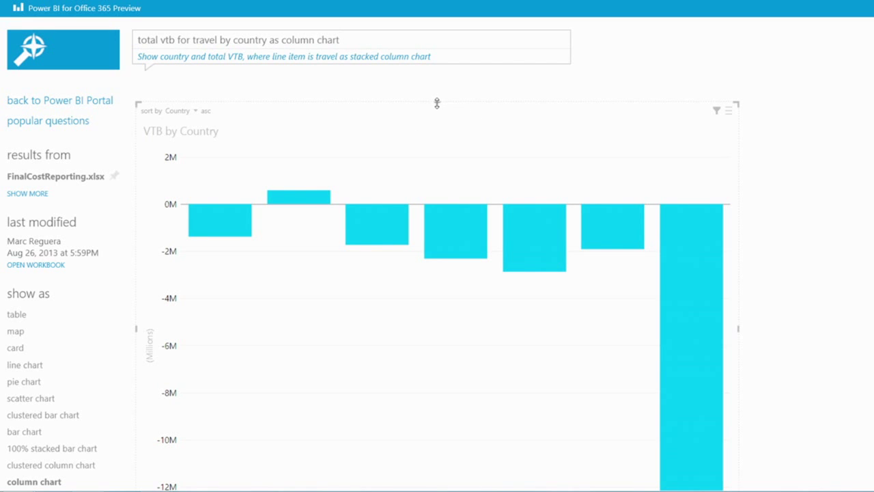
pyautogui.moveTo(437, 103)
pyautogui.mouseDown()
pyautogui.moveTo(441, 132)
pyautogui.moveTo(444, 97)
pyautogui.moveTo(444, 140)
pyautogui.moveTo(438, 100)
pyautogui.mouseUp()
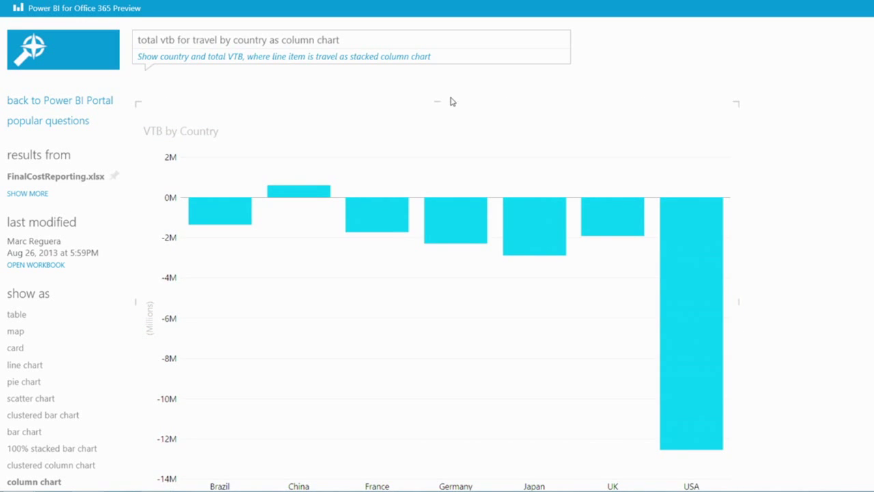
pyautogui.scroll(-1, 451, 101)
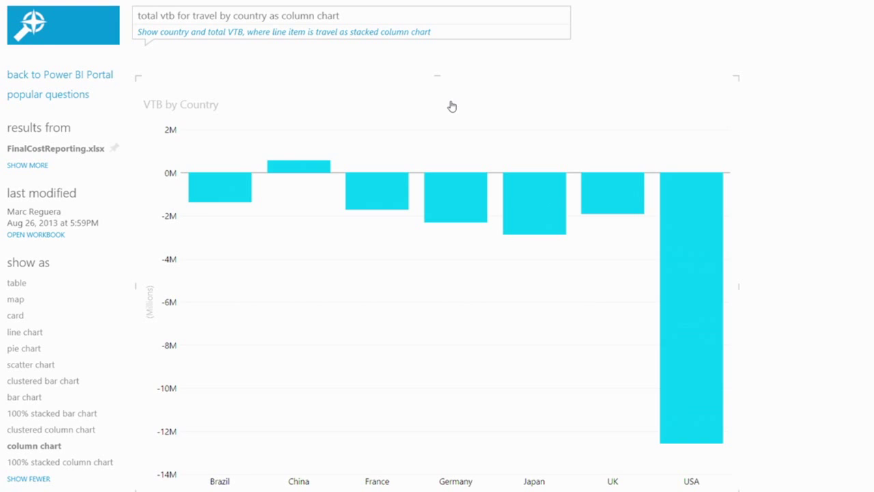
pyautogui.click(422, 14)
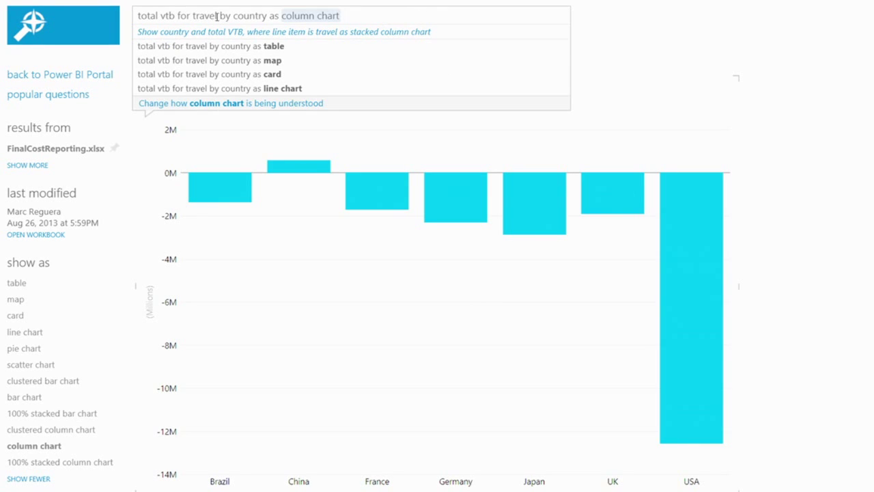
# - Add 'and function summary' after country and list more source workbooks for answers
pyautogui.click(269, 18)
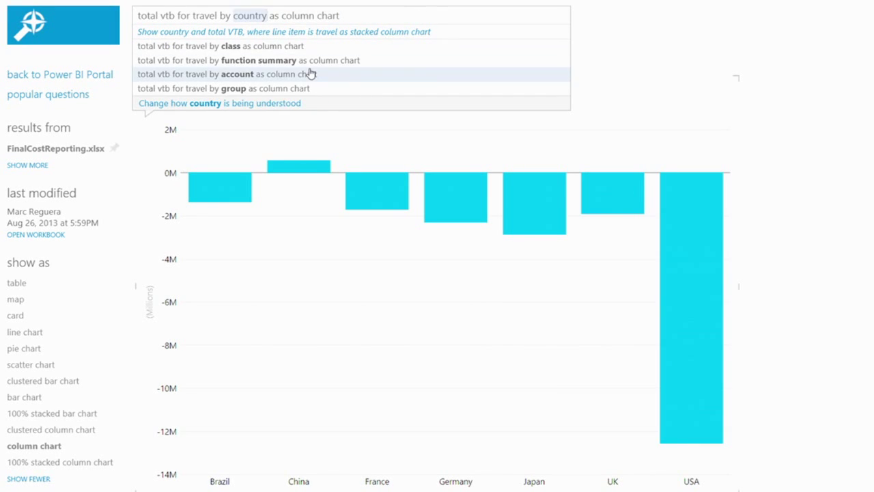
pyautogui.write('and function ')
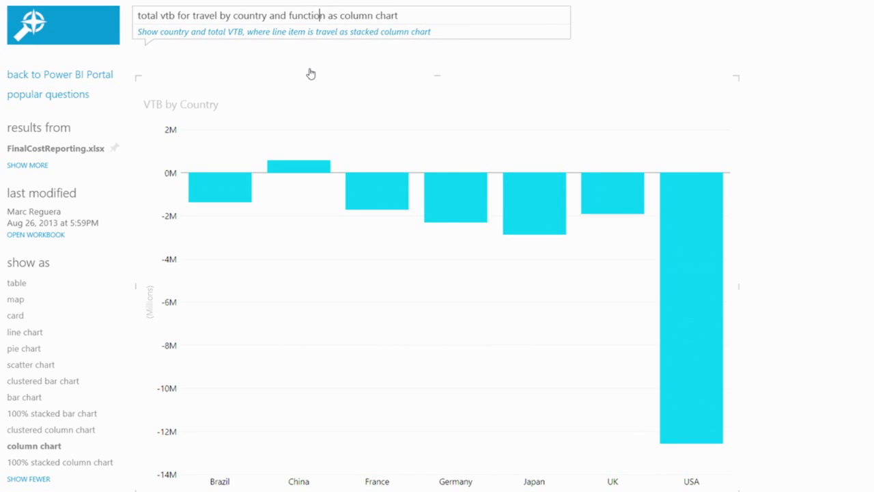
pyautogui.write(' summary')
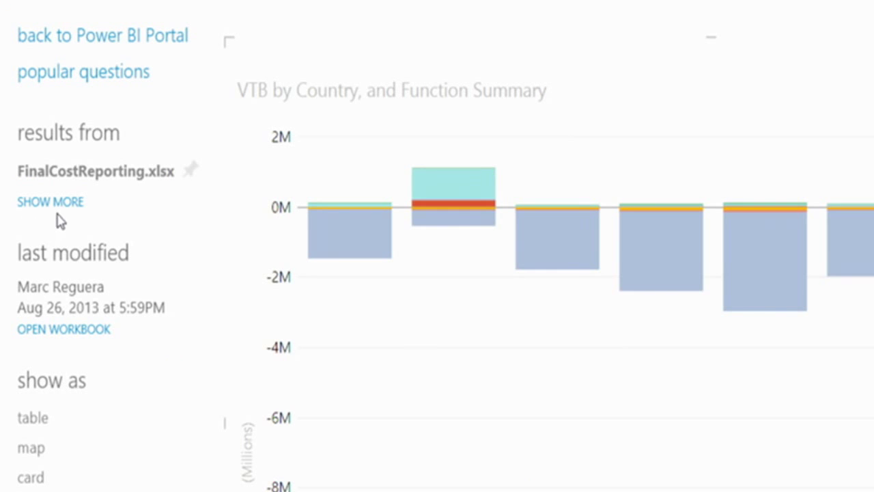
pyautogui.click(53, 216)
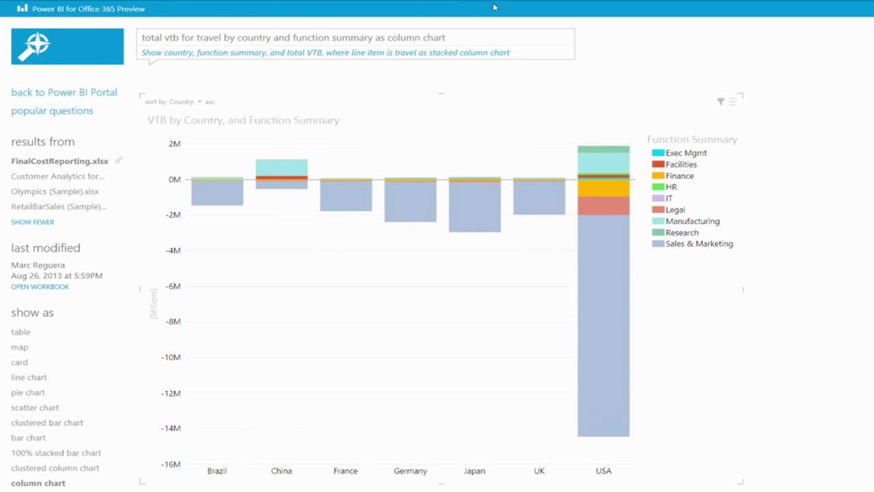
pyautogui.moveTo(473, 34); pyautogui.dragTo(28, 41)
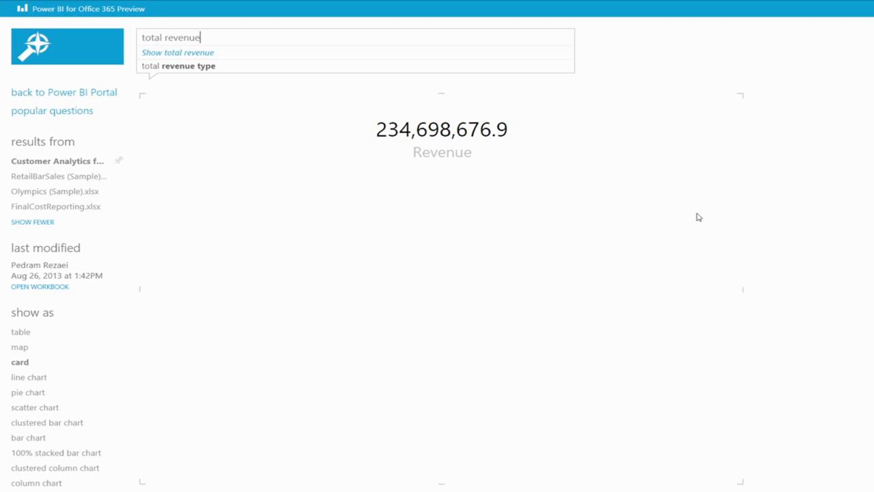
# - Ask 'total revenue by quarter as column chart' to show 12Q1 through 13Q2
pyautogui.write(' by qua')
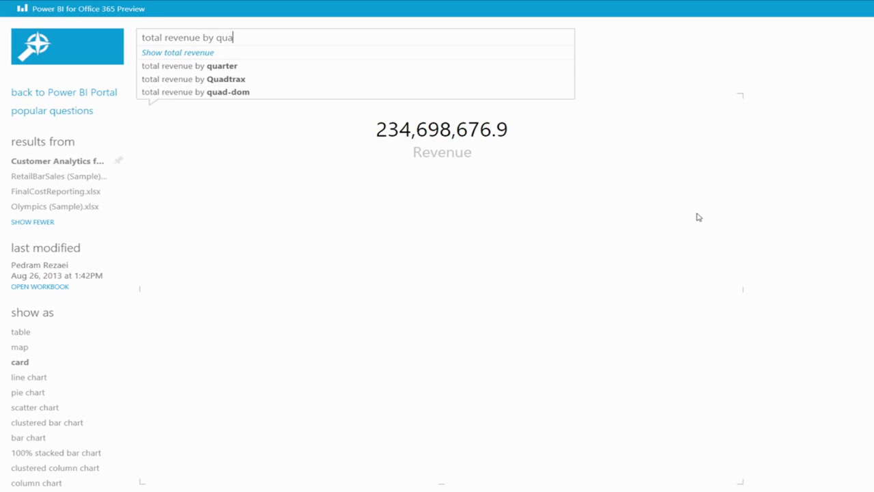
pyautogui.write('rter')
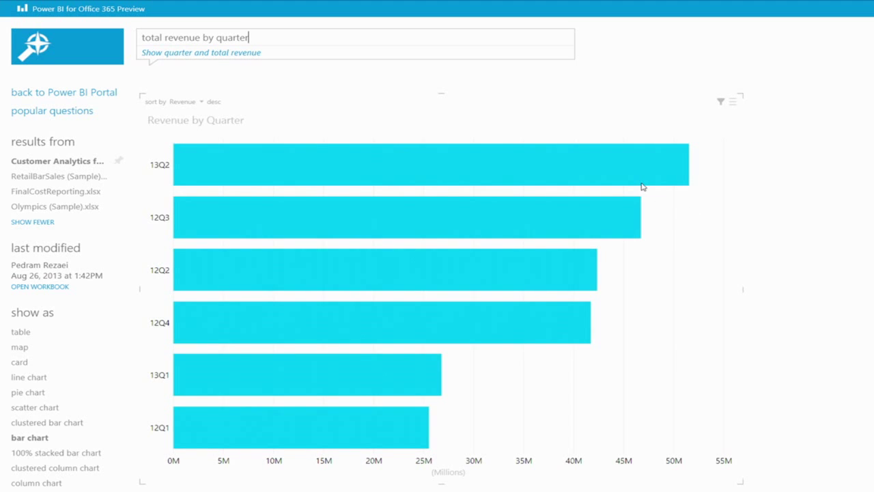
pyautogui.write(' as colu')
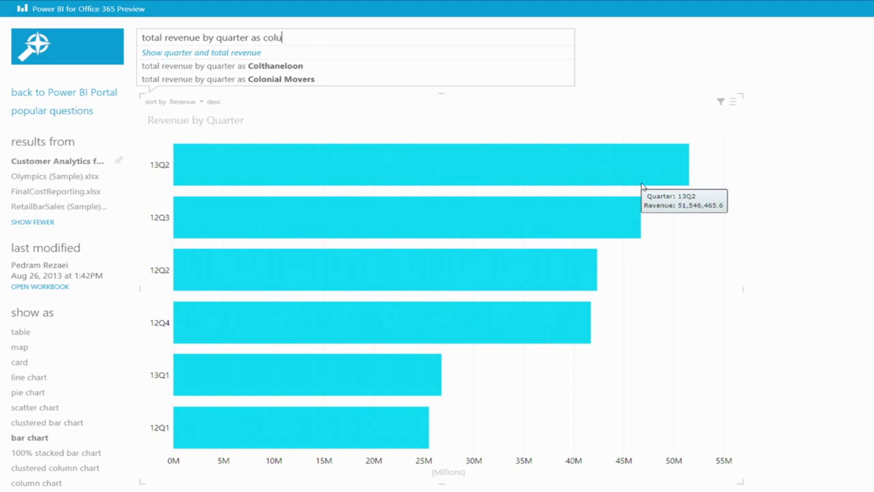
pyautogui.write('mn chart')
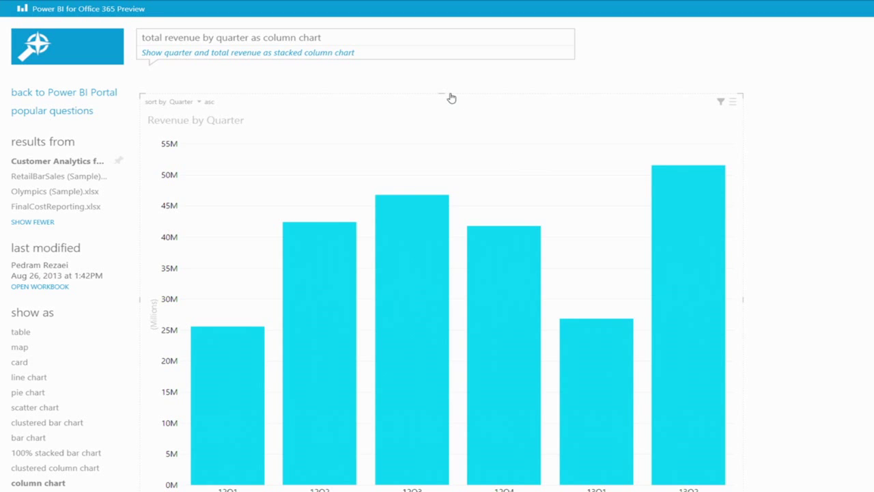
pyautogui.moveTo(441, 92)
pyautogui.mouseDown()
pyautogui.moveTo(446, 114)
pyautogui.moveTo(448, 95)
pyautogui.mouseUp()
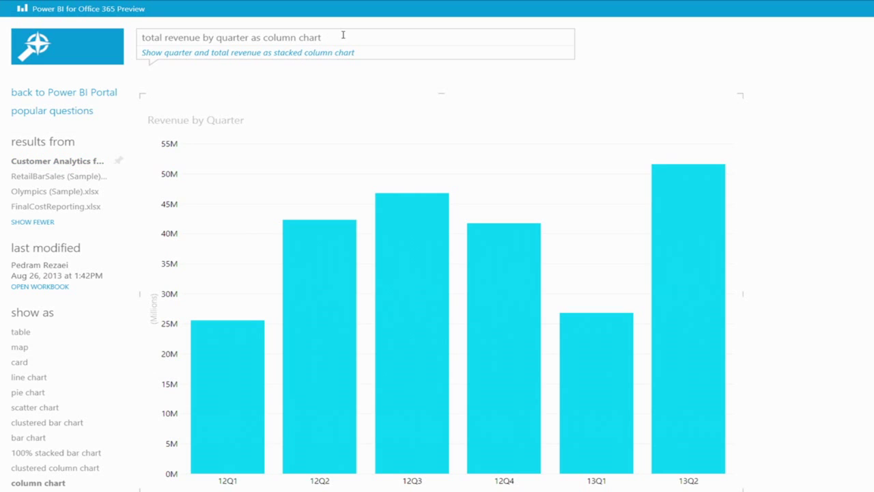
# - Add 'and revenue type' to the question and switch the answer to a line chart
pyautogui.click(254, 39)
pyautogui.write('and revenue t')
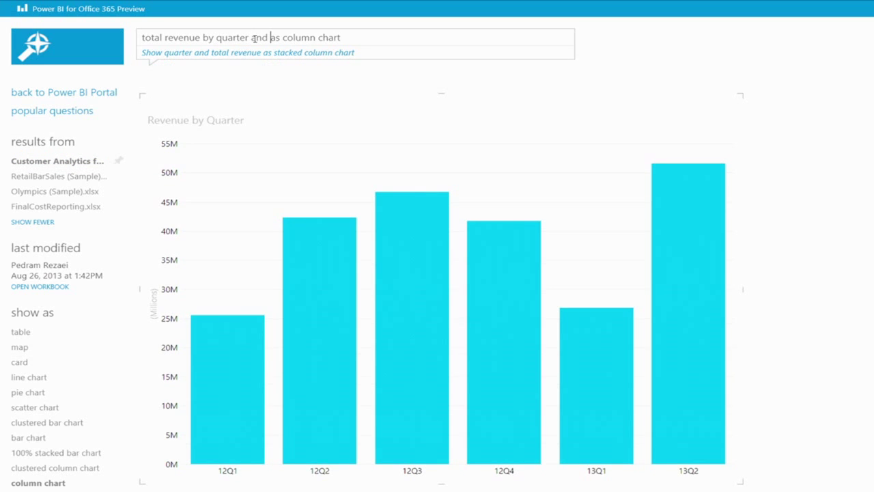
pyautogui.write('ype')
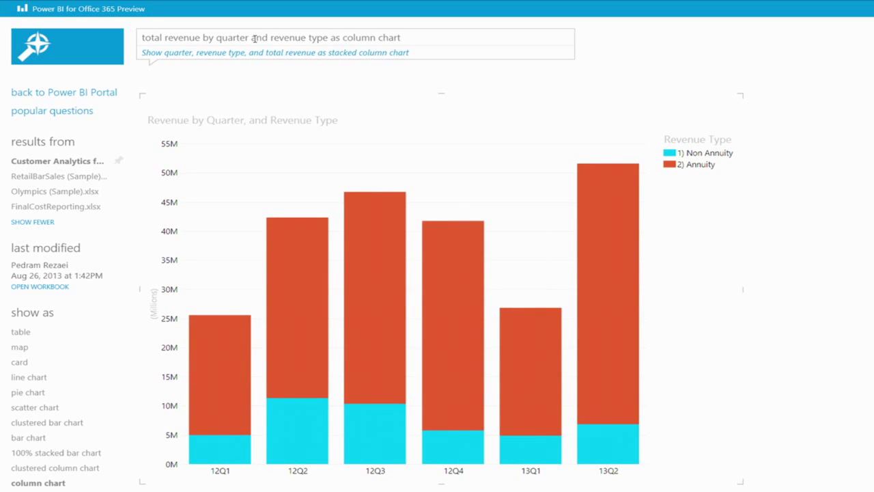
pyautogui.click(355, 37)
pyautogui.click(339, 106)
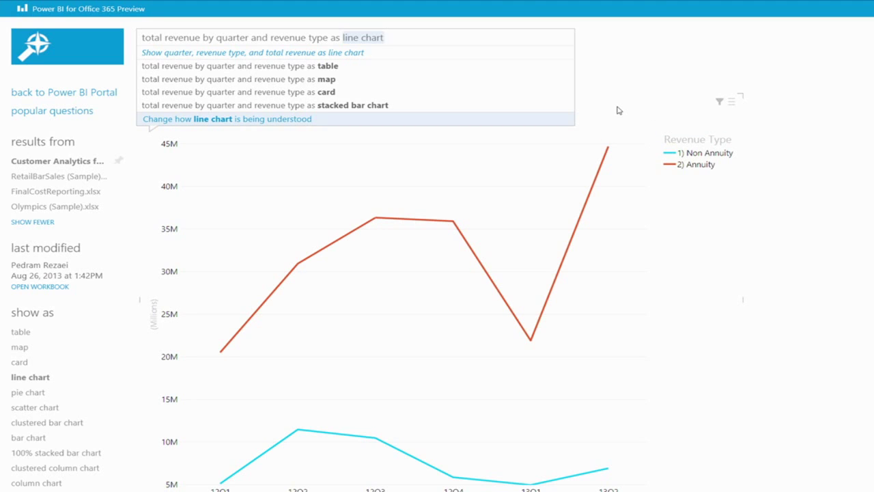
# - Replace quarter with the 'customer name' field in the question
pyautogui.click(286, 39)
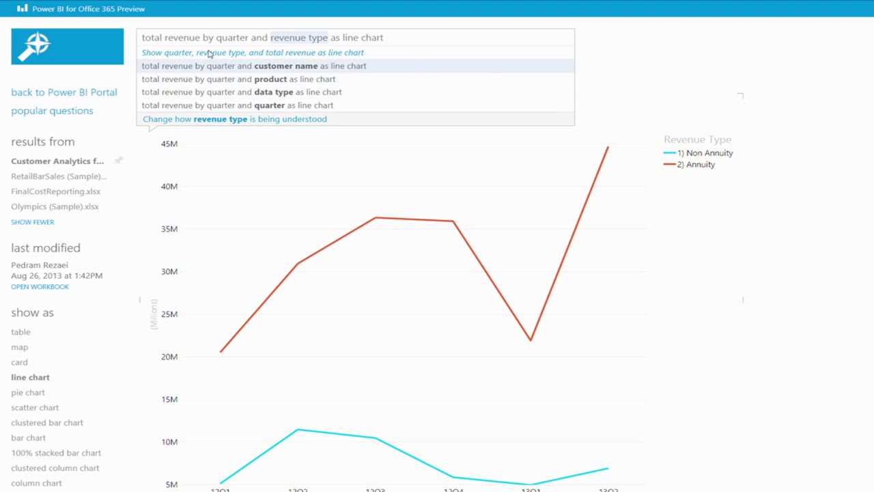
pyautogui.click(227, 39)
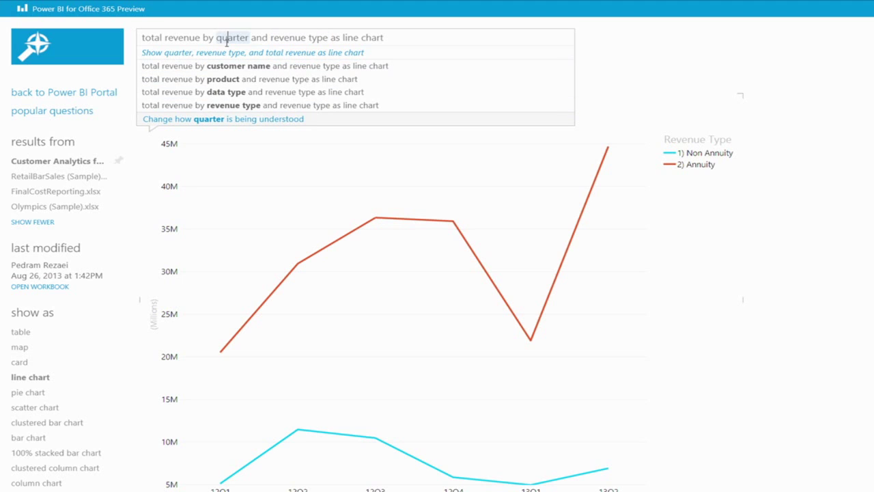
pyautogui.click(392, 38)
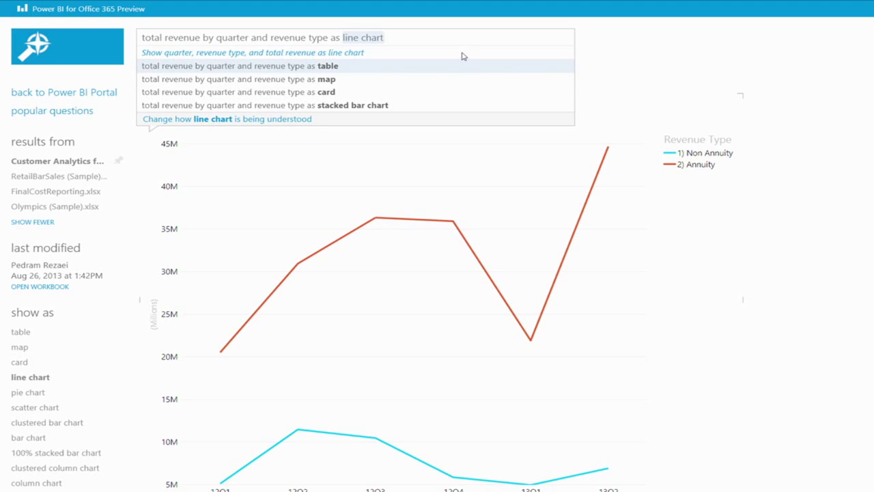
pyautogui.click(238, 38)
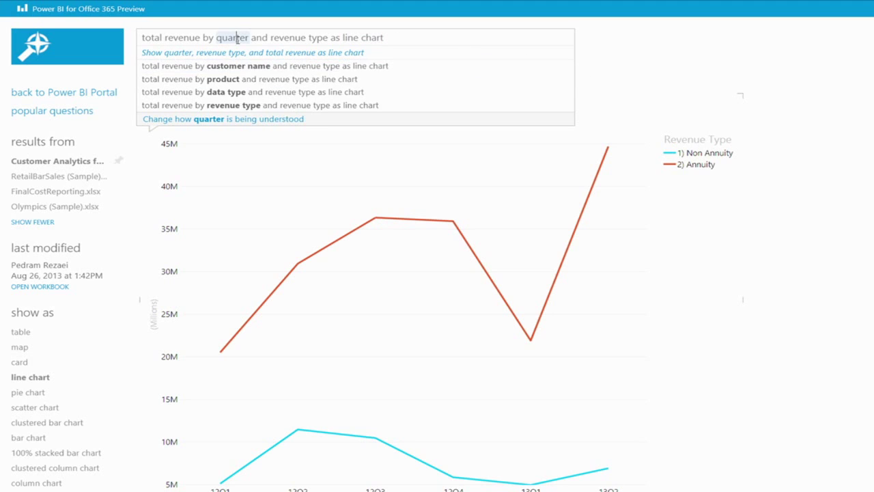
pyautogui.click(241, 69)
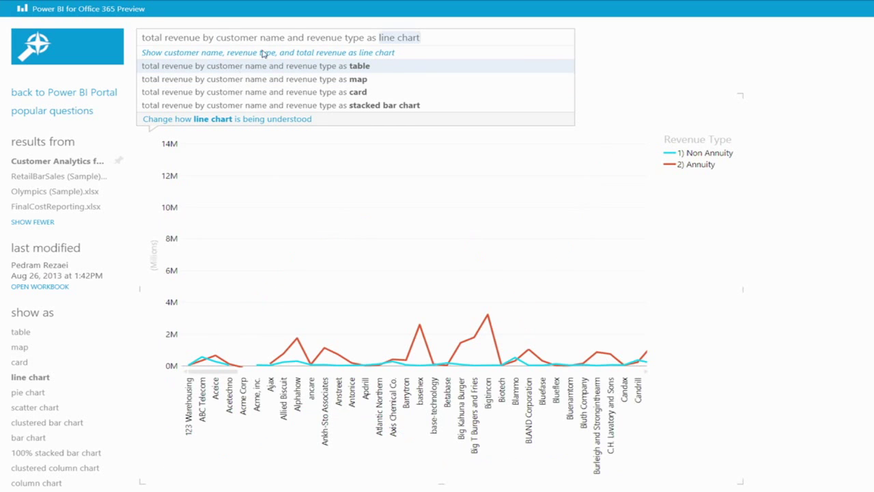
# - Rewrite the question as total revenue for Wayne by product, dropping revenue type and line chart
pyautogui.moveTo(293, 38); pyautogui.dragTo(499, 32)
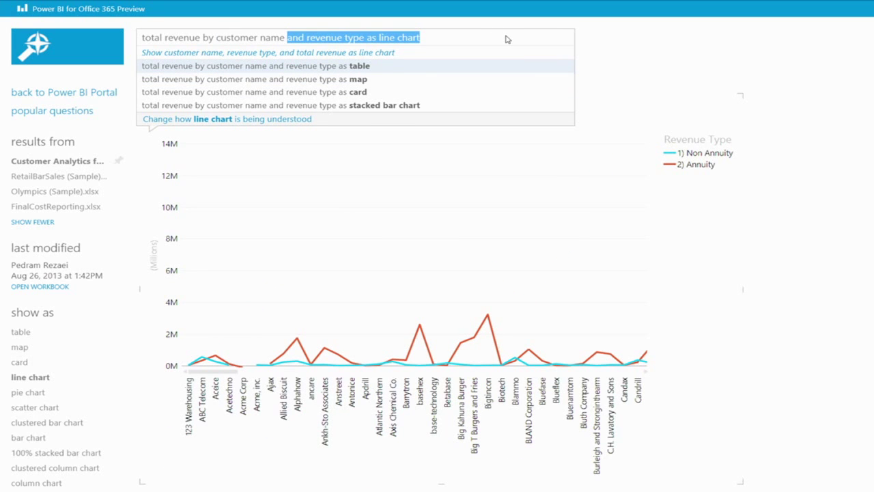
pyautogui.press('BackSpace')
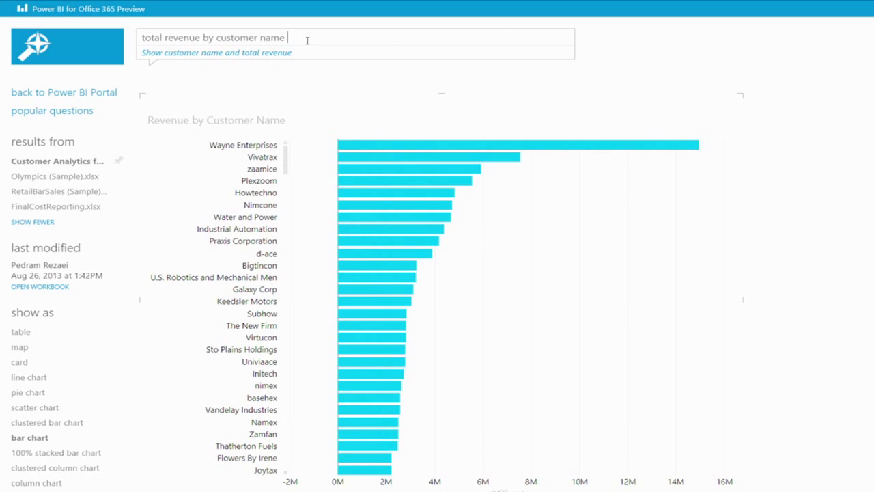
pyautogui.moveTo(307, 40); pyautogui.dragTo(202, 39)
pyautogui.write('for wayne')
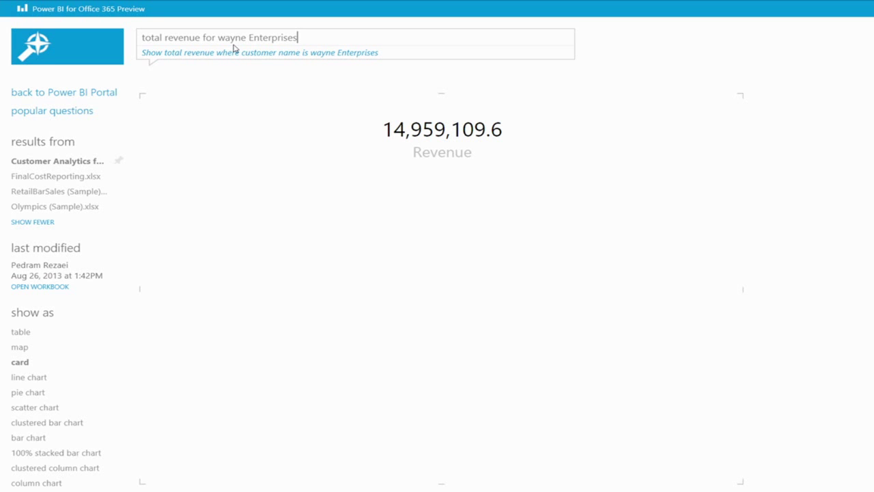
pyautogui.write('by produc')
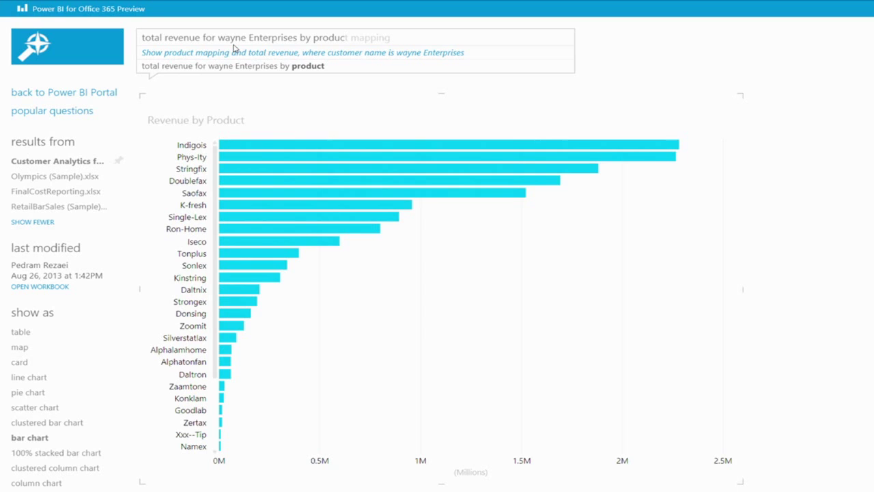
pyautogui.write('t')
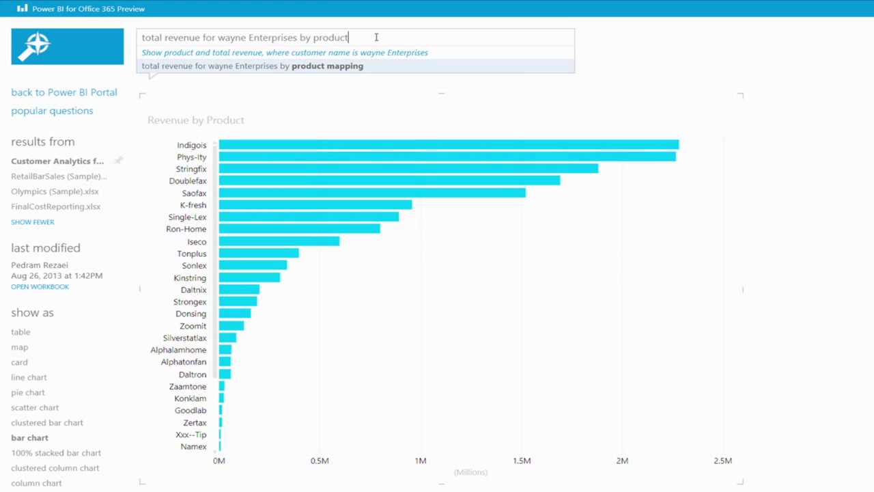
# - Select the whole Wayne Enterprises revenue-by-product question so it can be replaced
pyautogui.moveTo(375, 37); pyautogui.dragTo(130, 36)
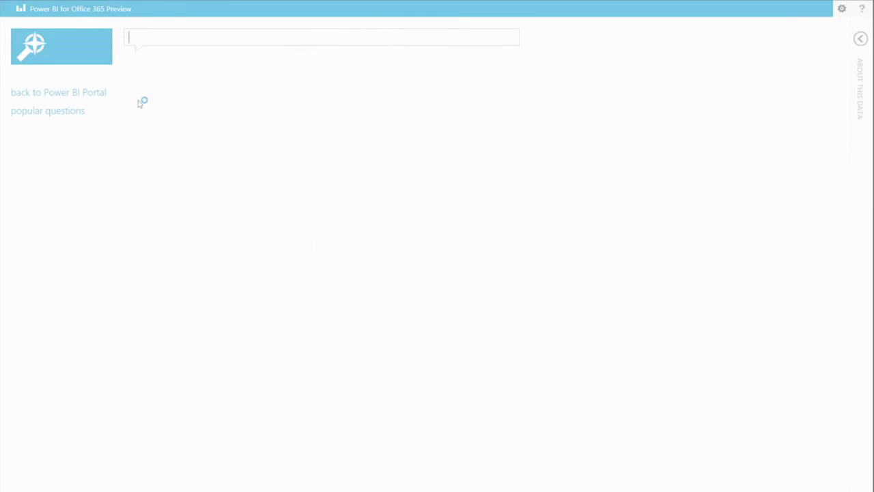
# - Ask 'who won gold in soccer in 2008', then erase it and begin 'how many american medals'
pyautogui.write('wh')
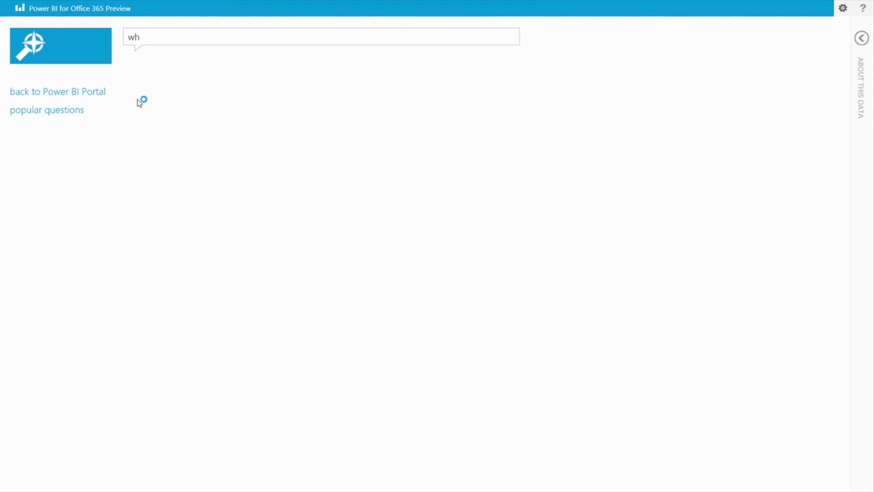
pyautogui.write('o won ')
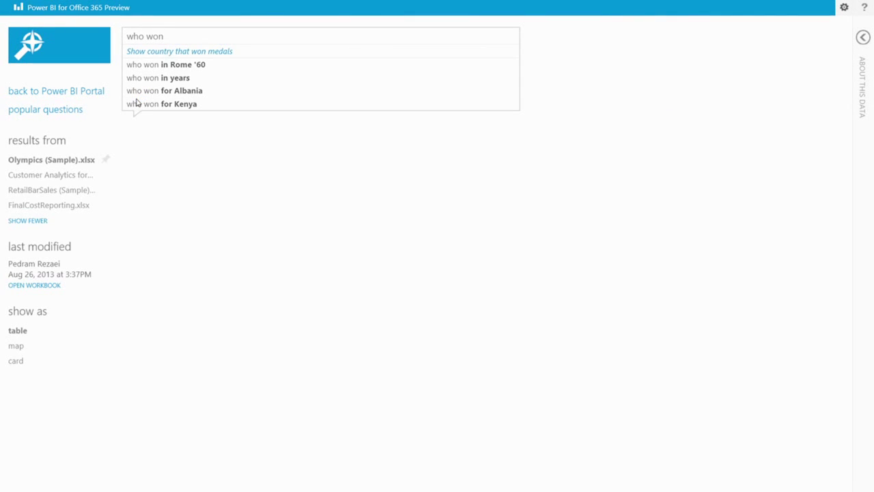
pyautogui.write('gold in s')
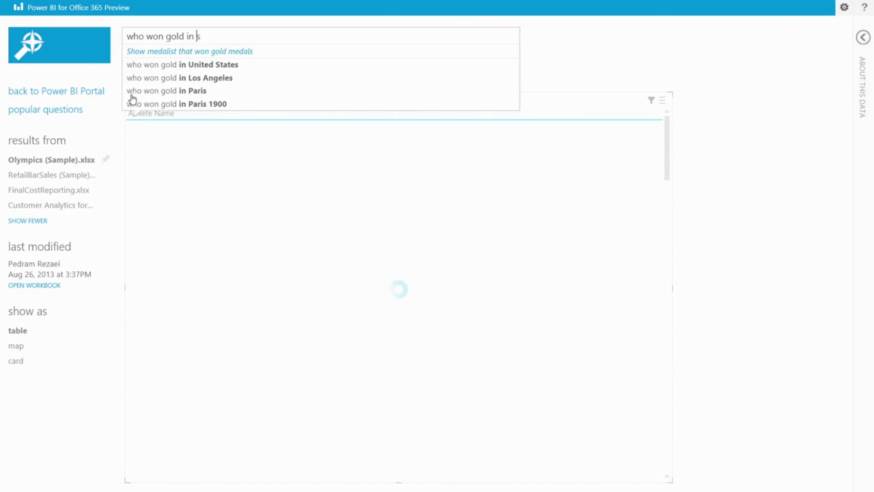
pyautogui.write('occer in ')
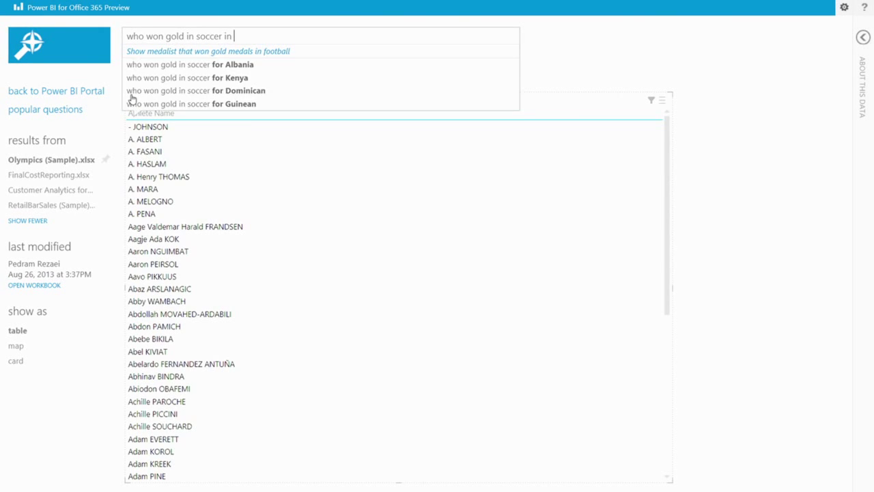
pyautogui.write('2008')
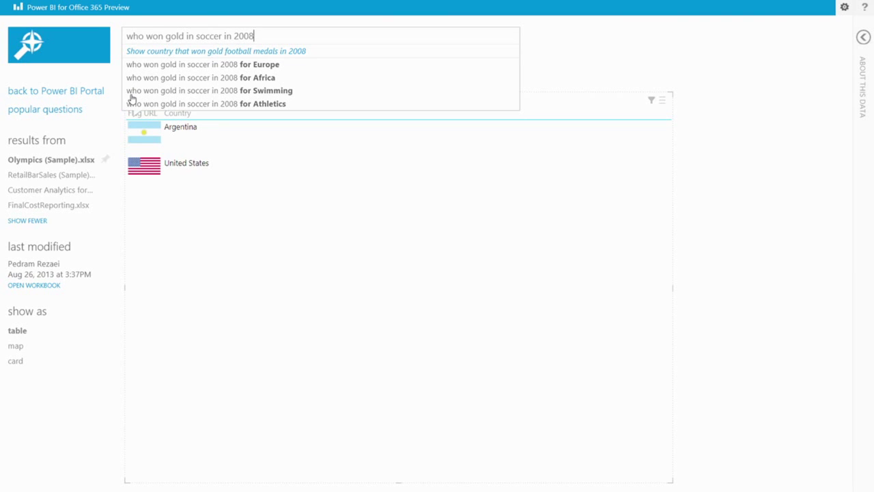
pyautogui.press('BackSpace')
pyautogui.press('BackSpace')
pyautogui.press('BackSpace')
pyautogui.press('BackSpace')
pyautogui.press('BackSpace')
pyautogui.press('BackSpace')
pyautogui.press('BackSpace')
pyautogui.press('BackSpace')
pyautogui.press('BackSpace')
pyautogui.press('BackSpace')
pyautogui.press('BackSpace')
pyautogui.press('BackSpace')
pyautogui.press('BackSpace')
pyautogui.press('BackSpace')
pyautogui.press('BackSpace')
pyautogui.press('BackSpace')
pyautogui.press('BackSpace')
pyautogui.press('BackSpace')
pyautogui.press('BackSpace')
pyautogui.press('BackSpace')
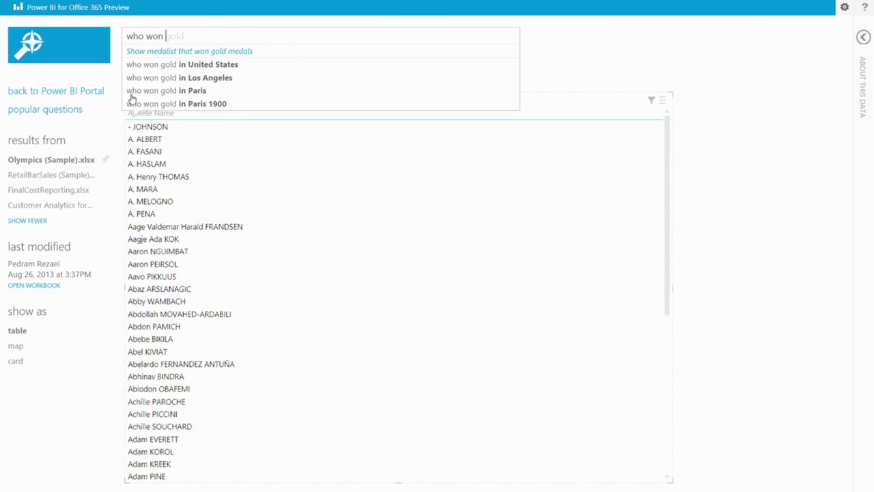
pyautogui.write('how man')
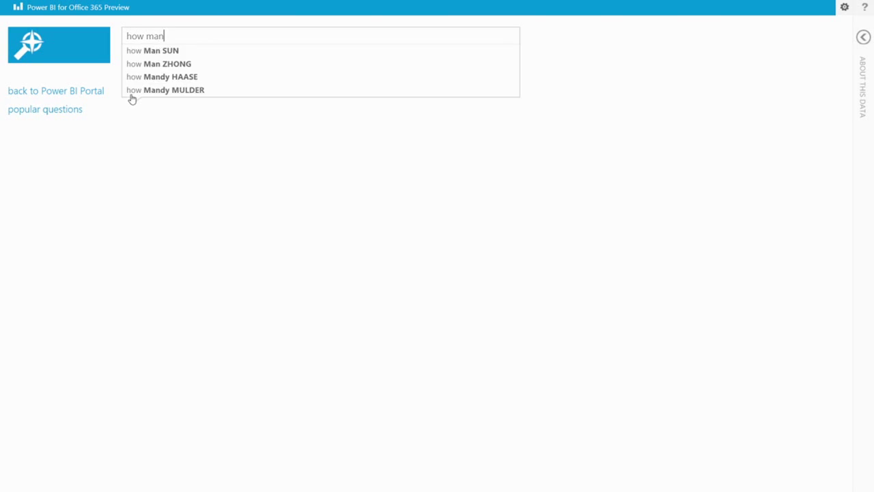
pyautogui.write('y american ')
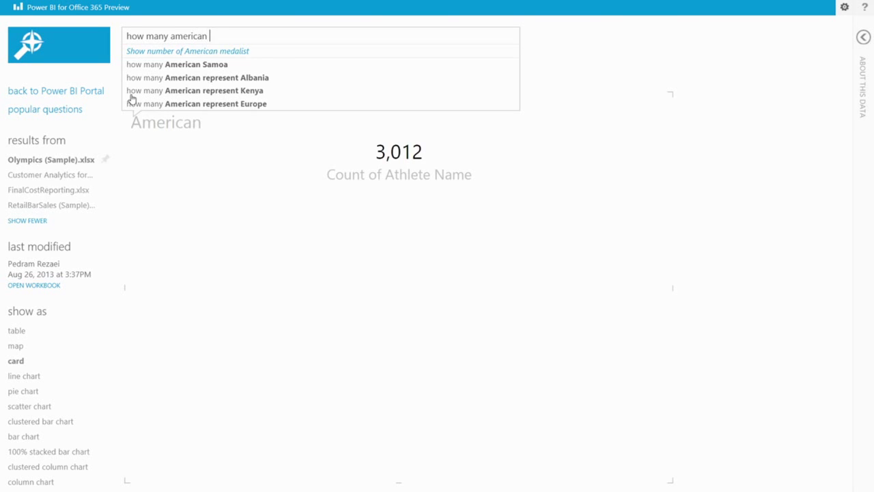
pyautogui.write('medals')
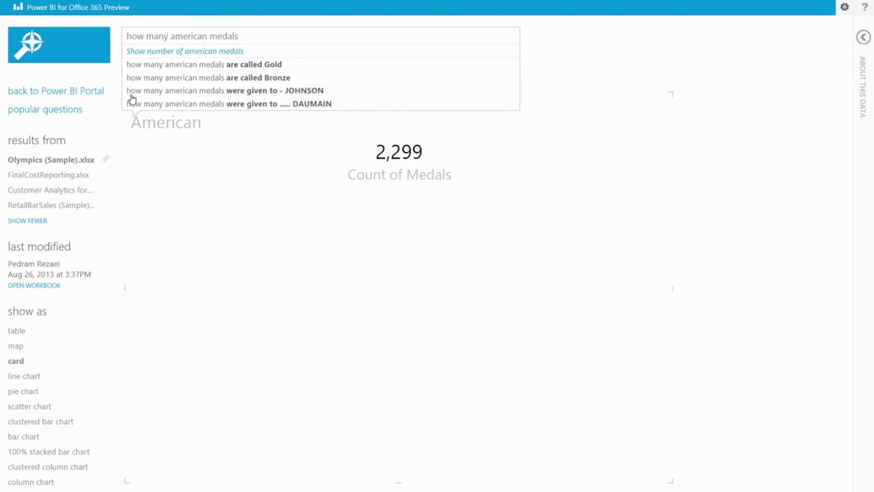
# - Extend the question with 'by year' to plot American medals as a line chart
pyautogui.write('by year')
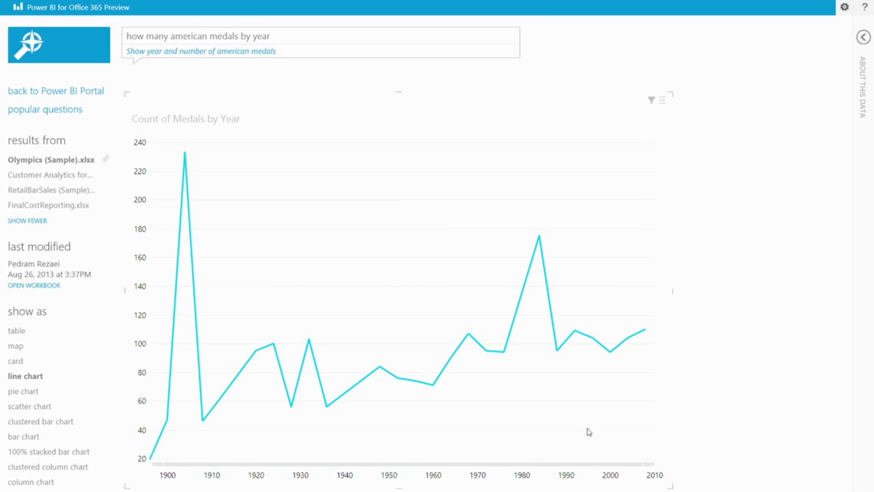
pyautogui.click(298, 38)
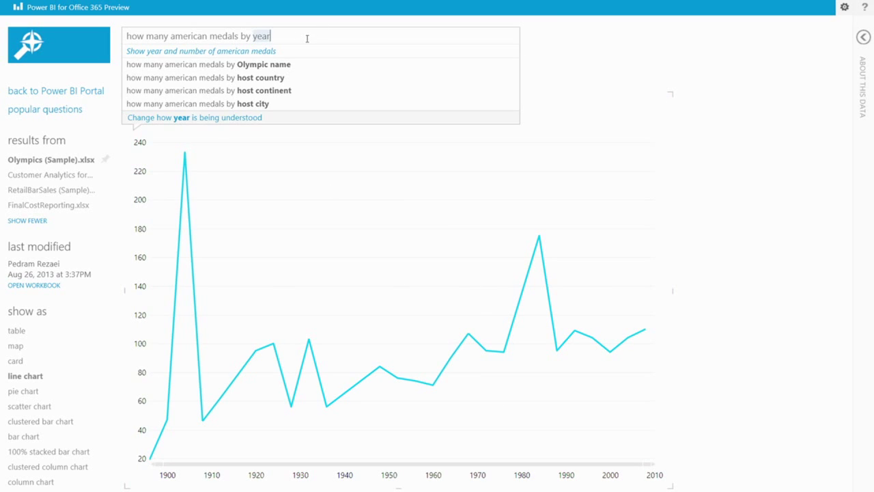
# - Add 'and gender' for Mens, Mixed and Womens lines, highlight Womens, then insert 'and canadian'
pyautogui.write('and gender')
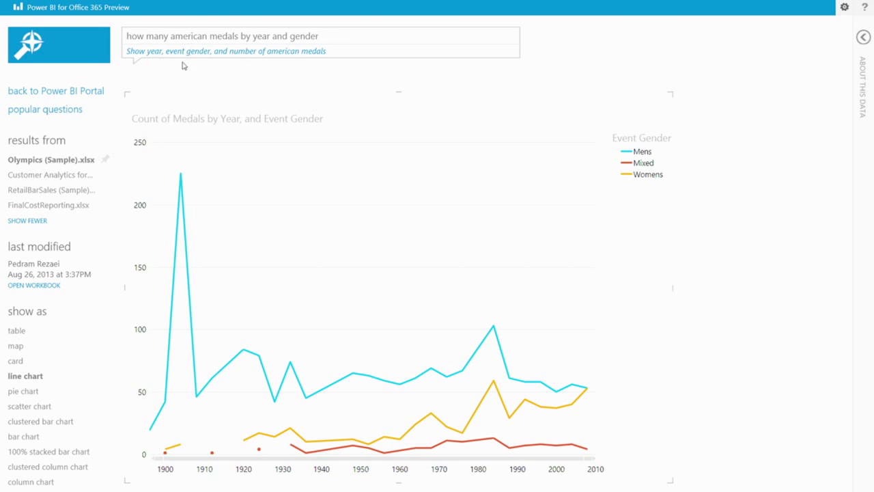
pyautogui.click(644, 176)
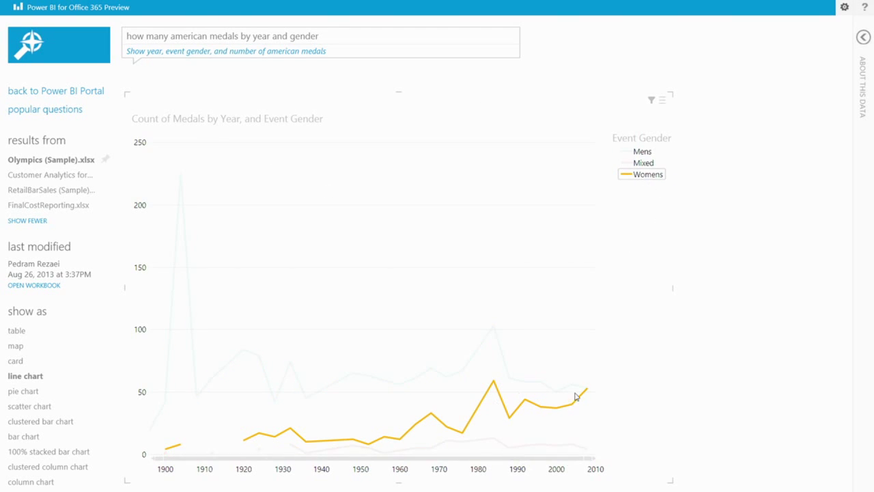
pyautogui.click(637, 198)
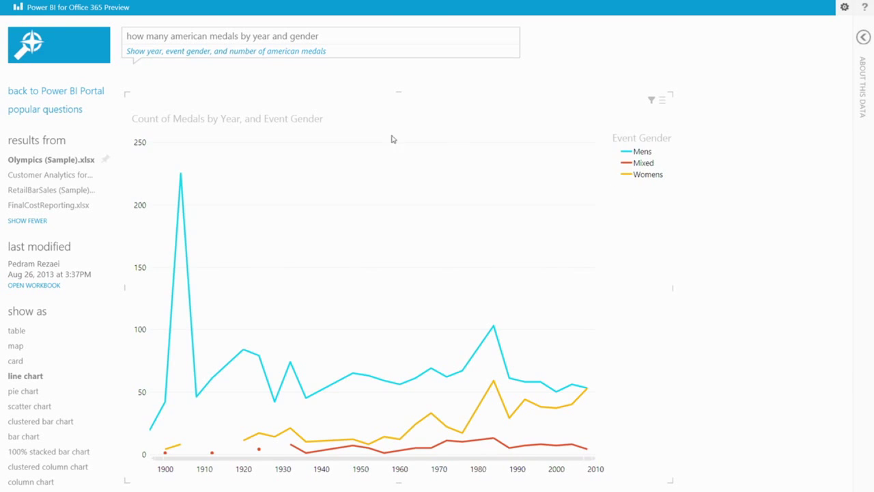
pyautogui.click(207, 36)
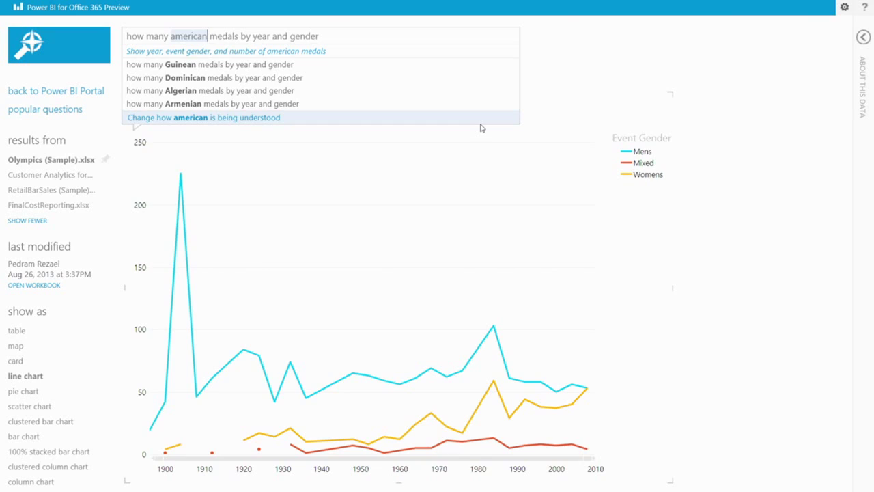
pyautogui.write('and can')
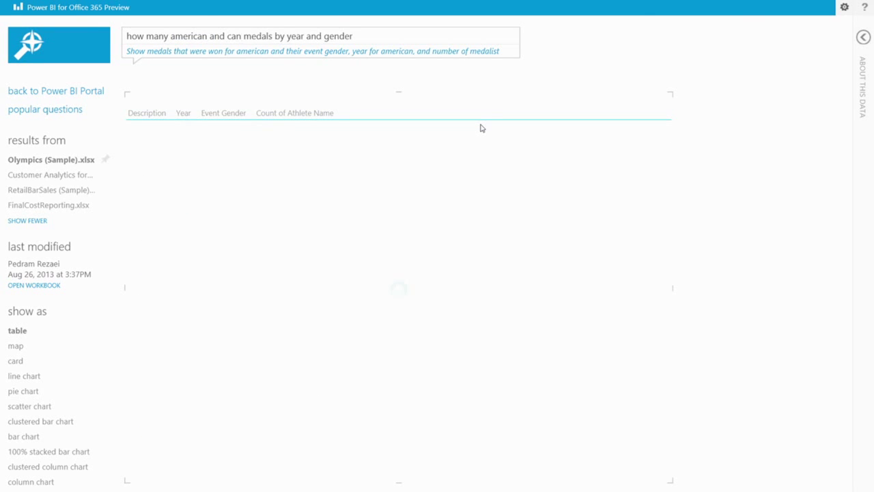
pyautogui.write('adian')
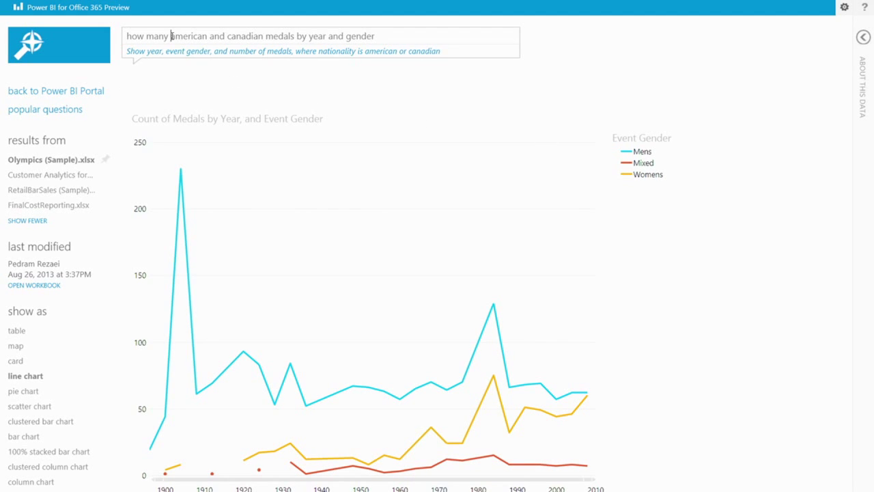
# - Replace the American and Canadian medals question with a new one starting 'tota'
pyautogui.moveTo(171, 35); pyautogui.dragTo(222, 33)
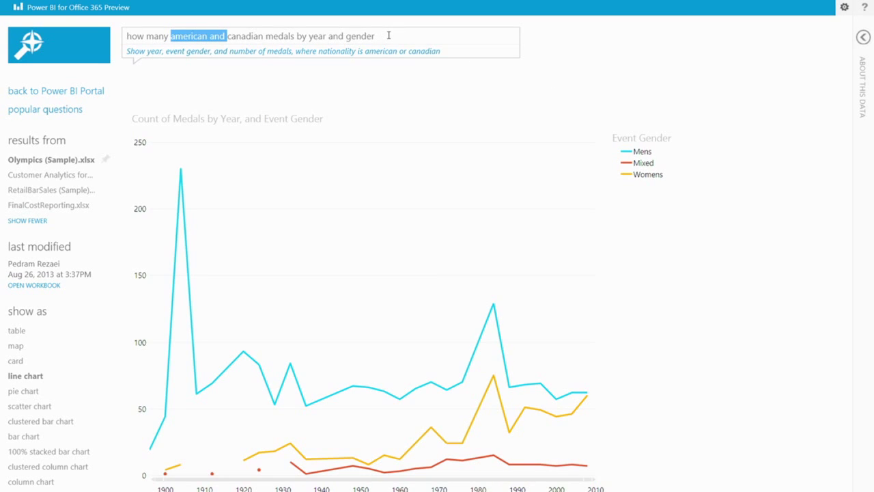
pyautogui.moveTo(389, 36); pyautogui.dragTo(121, 35)
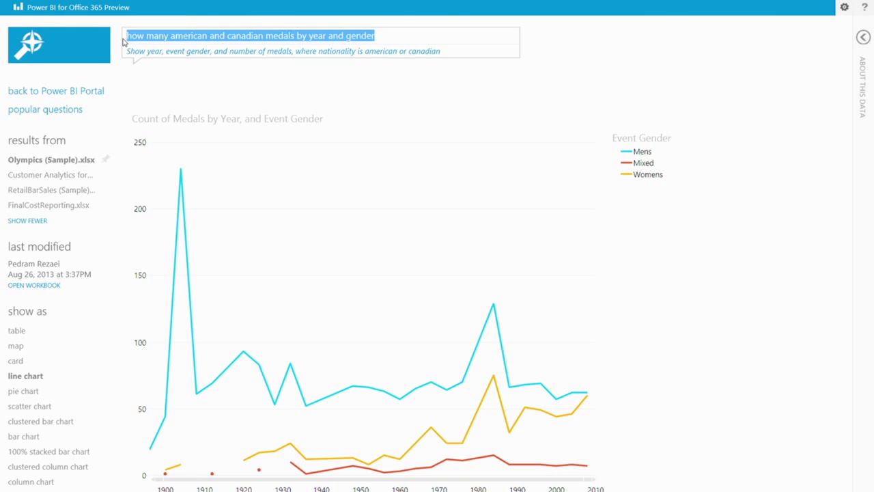
pyautogui.write('tota')
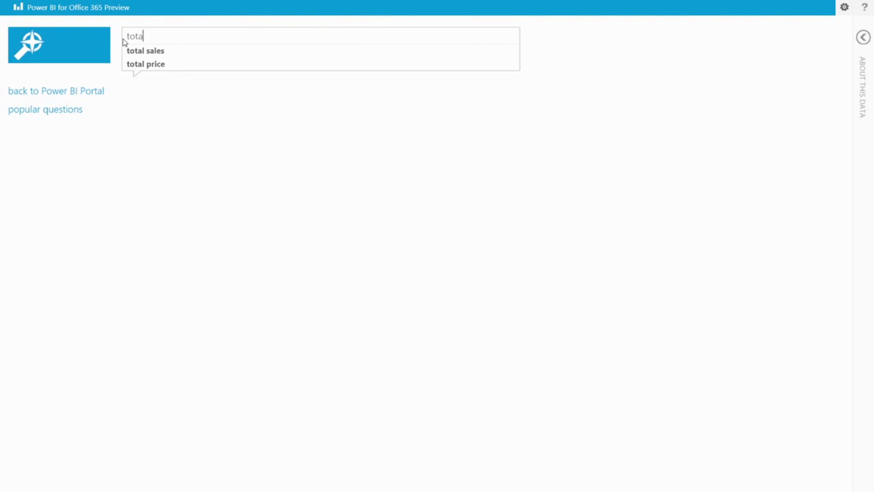
# - Ask 'medal standings in beijing' for a country medal map, check 'beijing', and add 'as column chart'
pyautogui.press('BackSpace')
pyautogui.press('BackSpace')
pyautogui.press('BackSpace')
pyautogui.press('BackSpace')
pyautogui.write('meda')
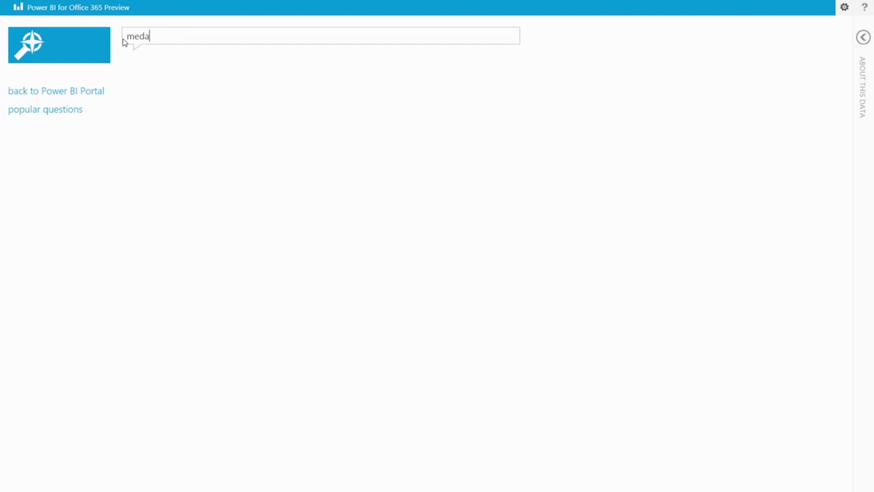
pyautogui.write('l standings ')
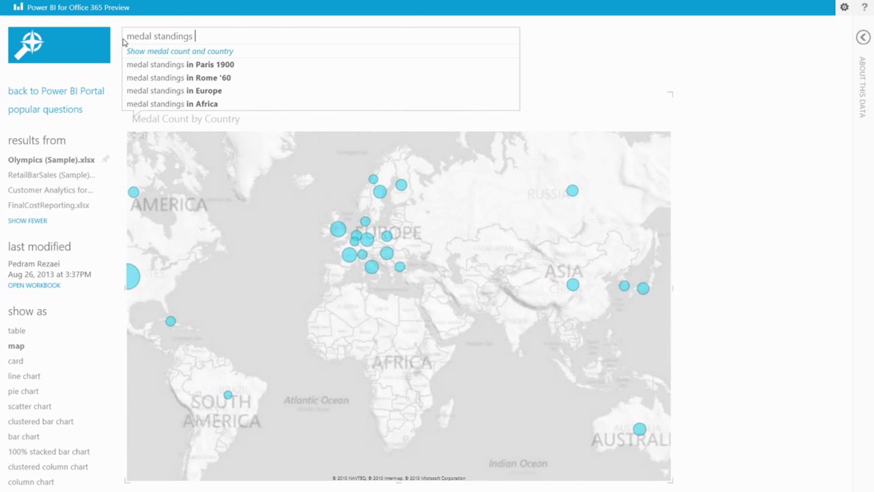
pyautogui.write('in be')
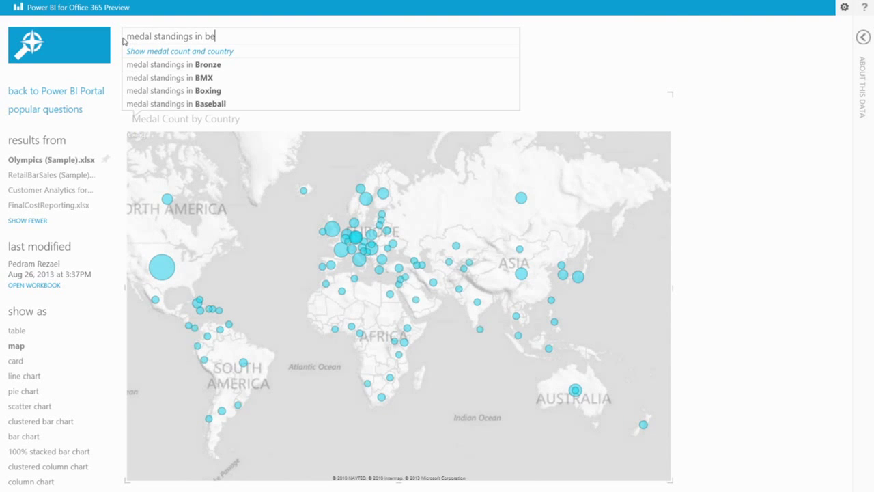
pyautogui.write('ijing')
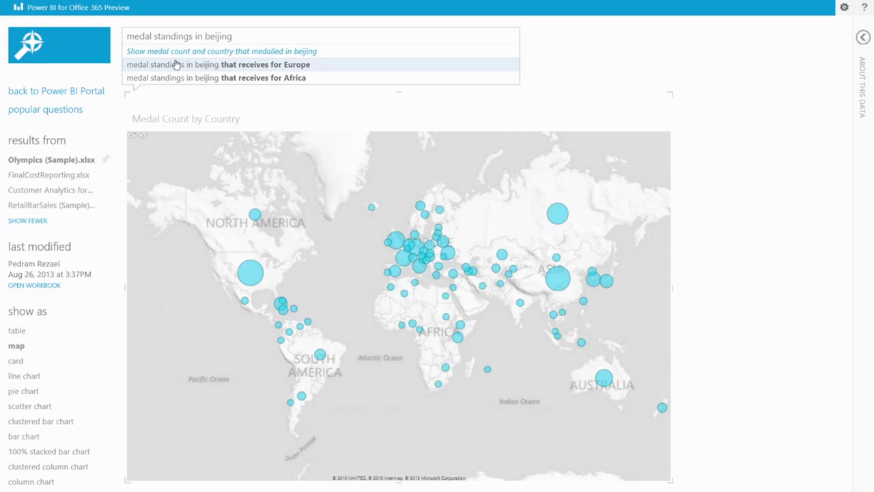
pyautogui.click(246, 35)
pyautogui.write('as colu')
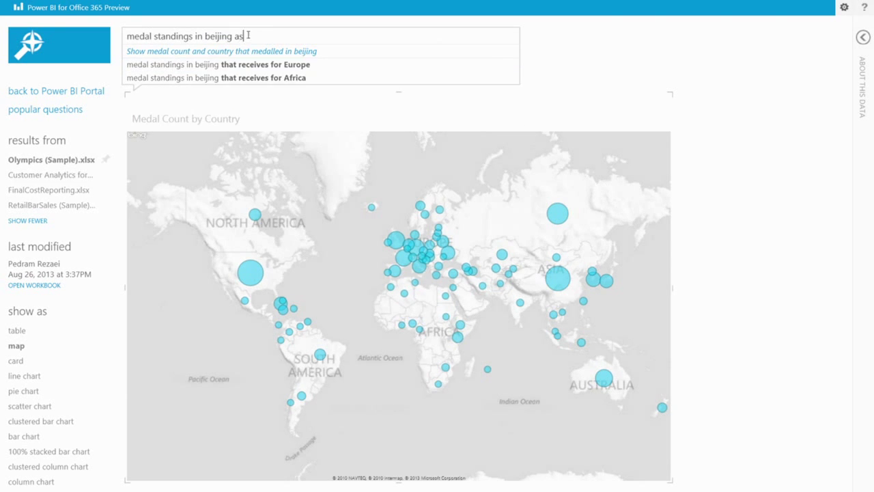
pyautogui.write('mn chart')
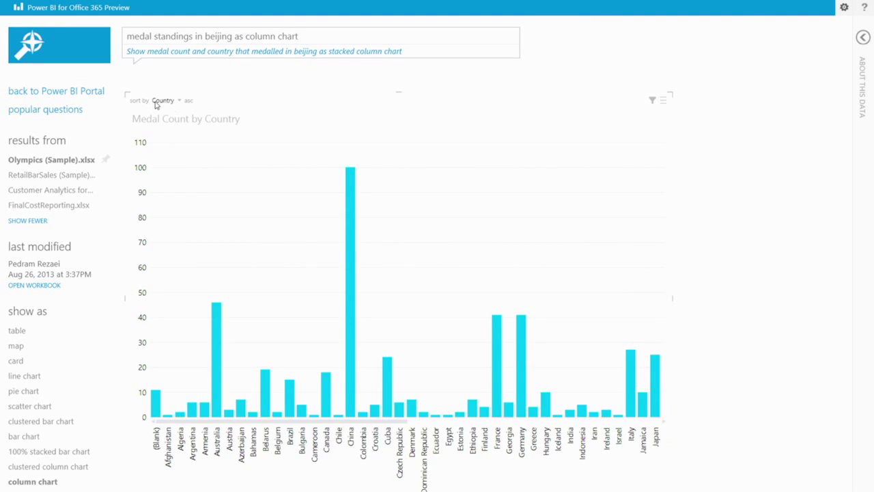
# - Sort the Beijing columns by Medal Count descending, then open the Summer Olympics data overview
pyautogui.click(159, 102)
pyautogui.click(201, 101)
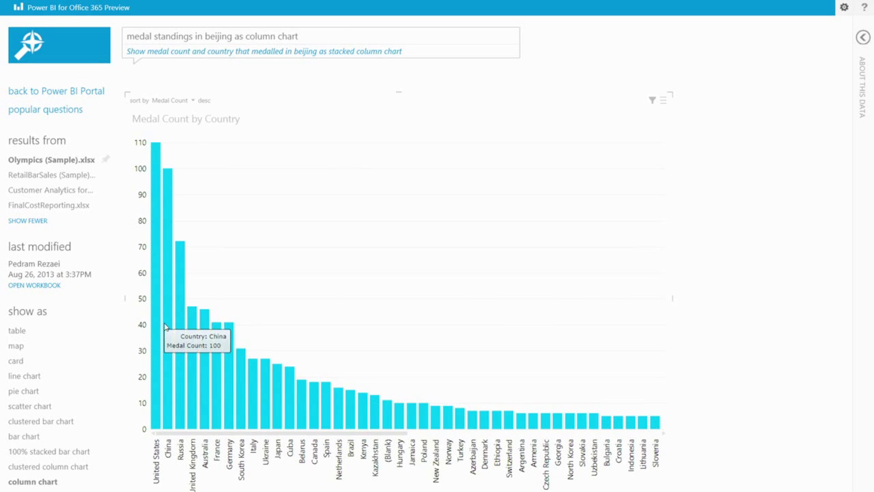
pyautogui.moveTo(160, 327)
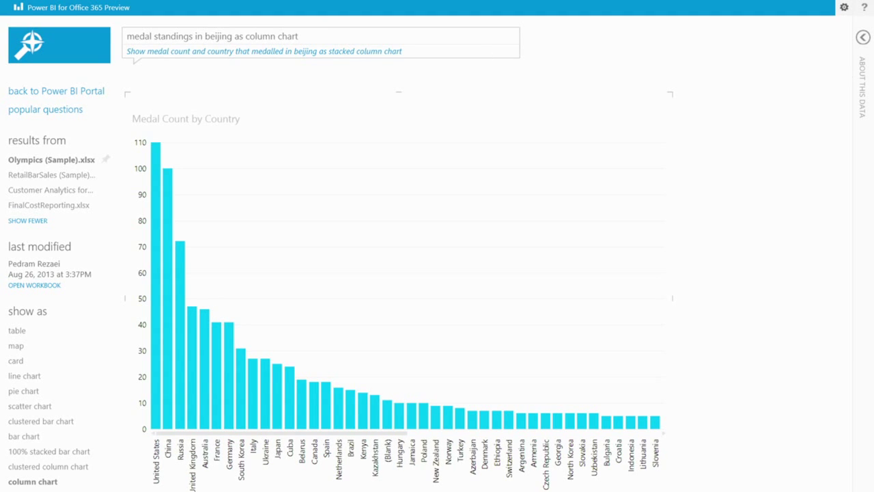
pyautogui.click(864, 39)
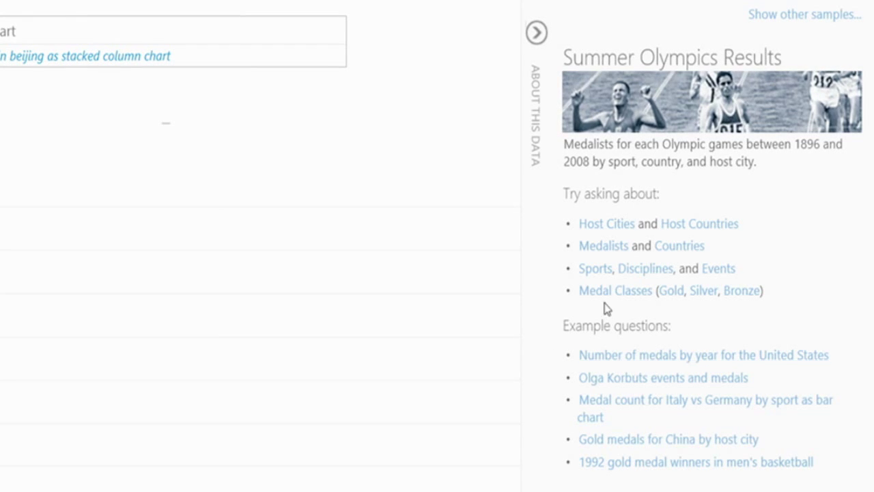
# - Run the overview's example questions, ending with 1992 men's basketball gold winners, and select the question
pyautogui.click(622, 352)
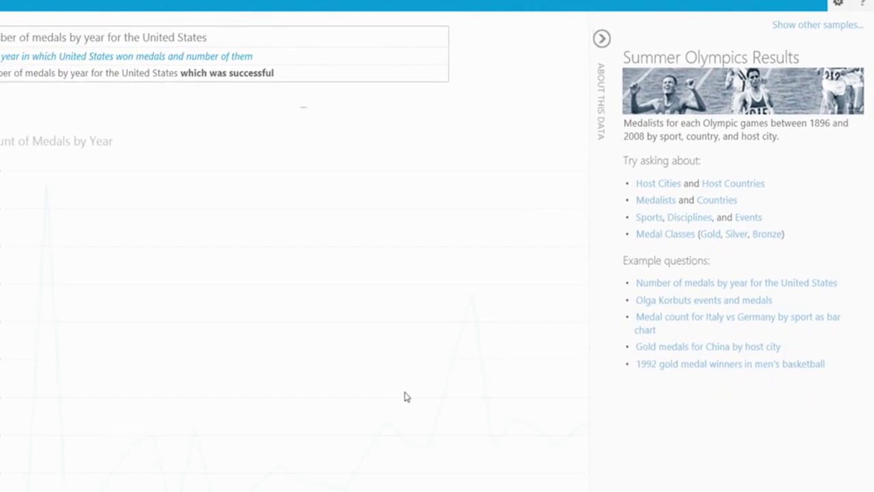
pyautogui.click(707, 246)
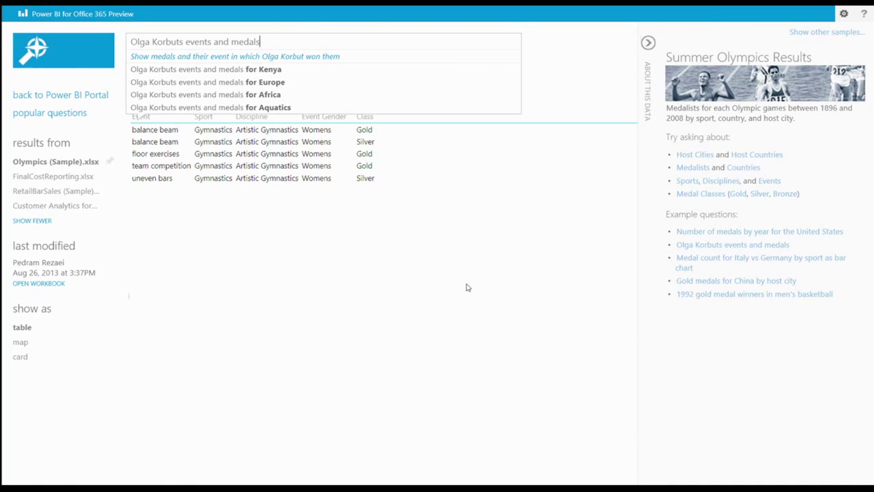
pyautogui.click(722, 295)
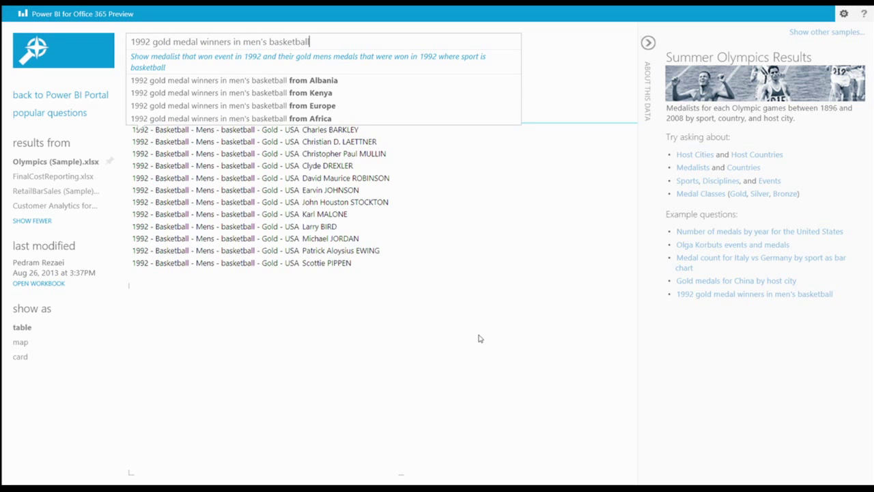
pyautogui.click(336, 39)
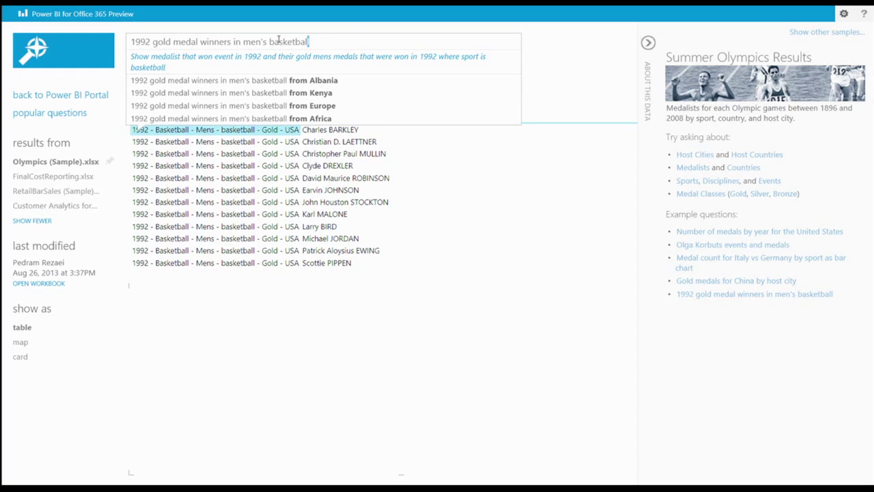
pyautogui.moveTo(335, 38); pyautogui.dragTo(115, 37)
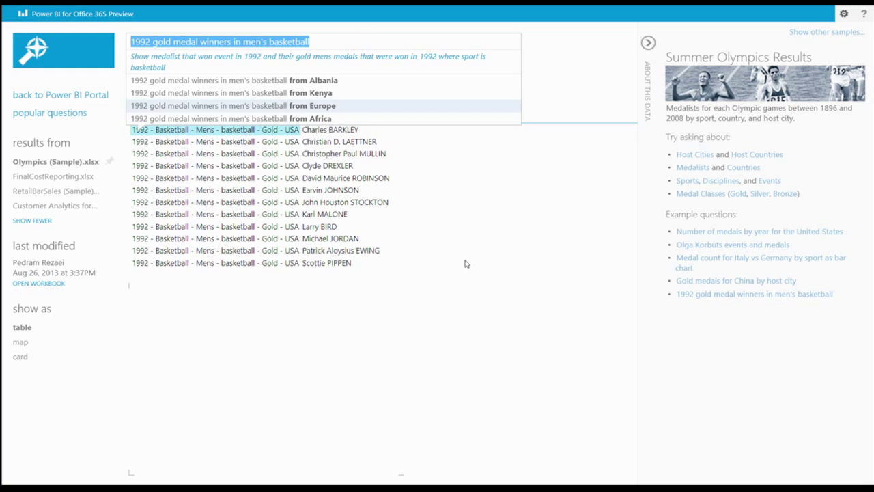
# - Ask 'dream team' to list the 1992 men's basketball gold medalists, then delete the question
pyautogui.write('d')
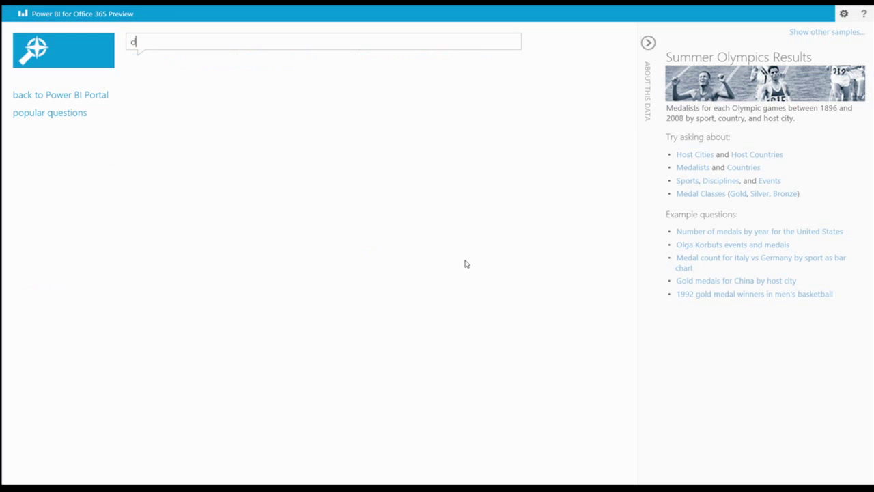
pyautogui.write('ream team')
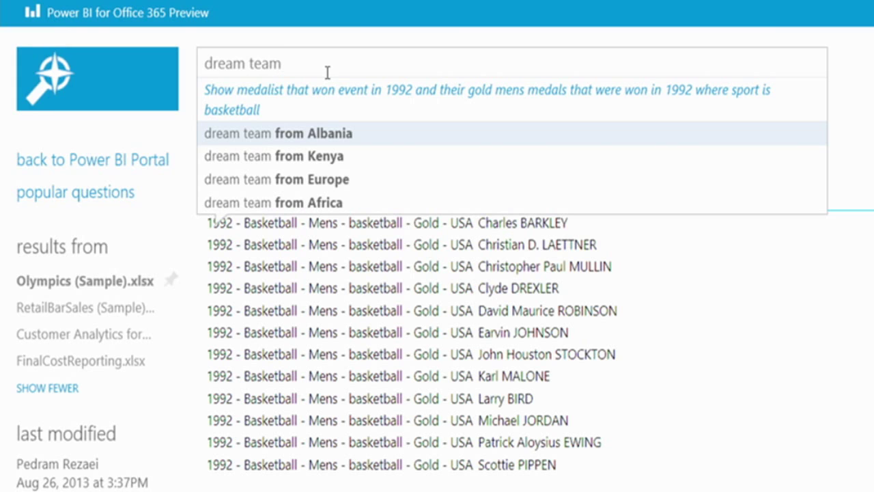
pyautogui.tripleClick(272, 64)
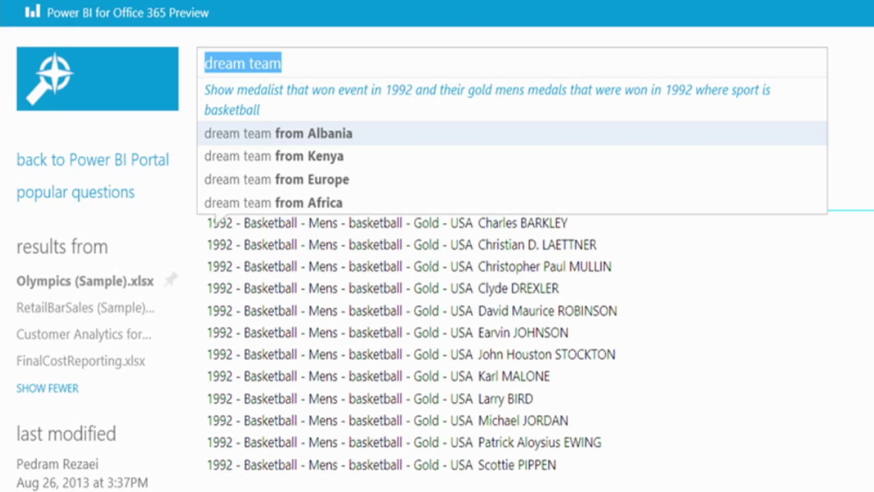
pyautogui.press('BackSpace')
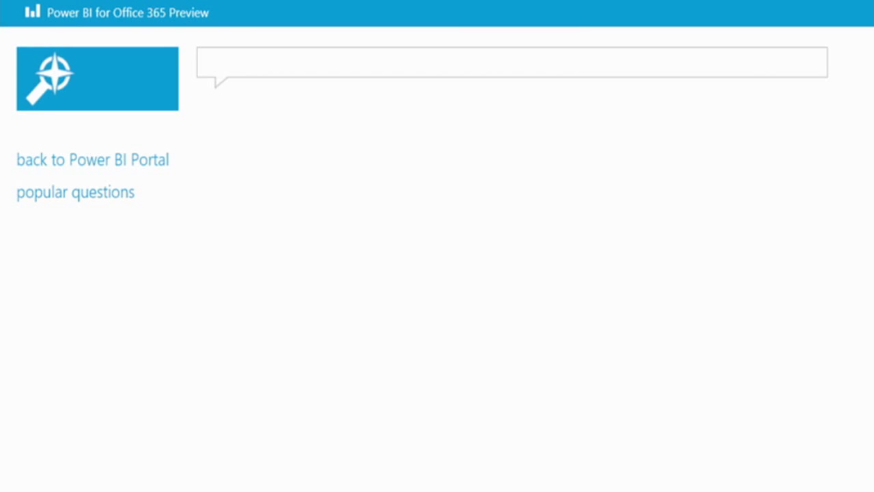
# - Ask 'who from vietnam won what when' to list Vietnamese medalists with medal and year
pyautogui.write('who from ')
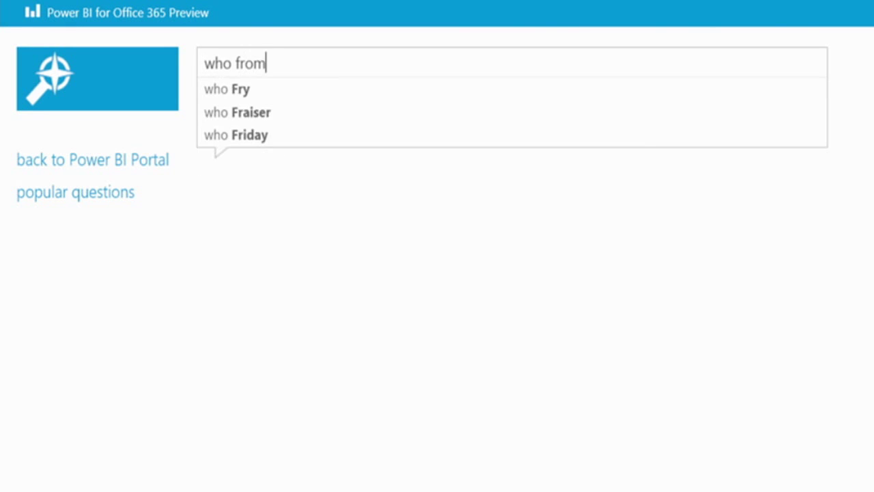
pyautogui.write('vietn')
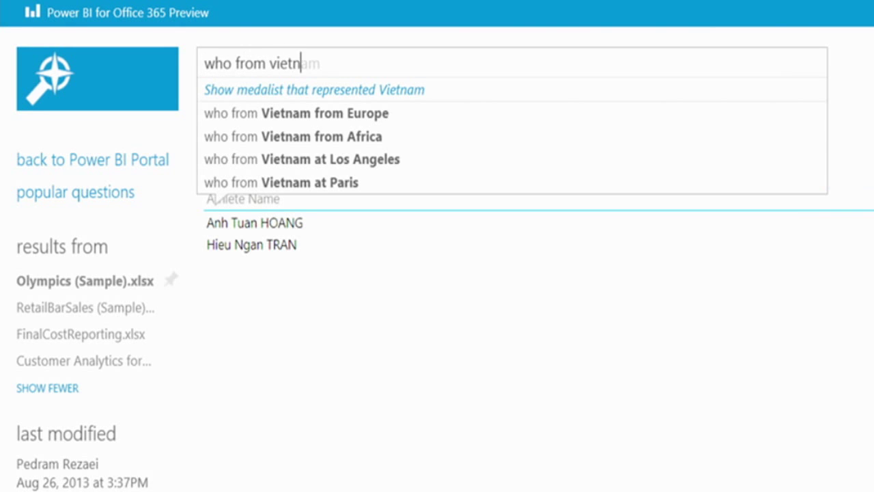
pyautogui.write('am won ')
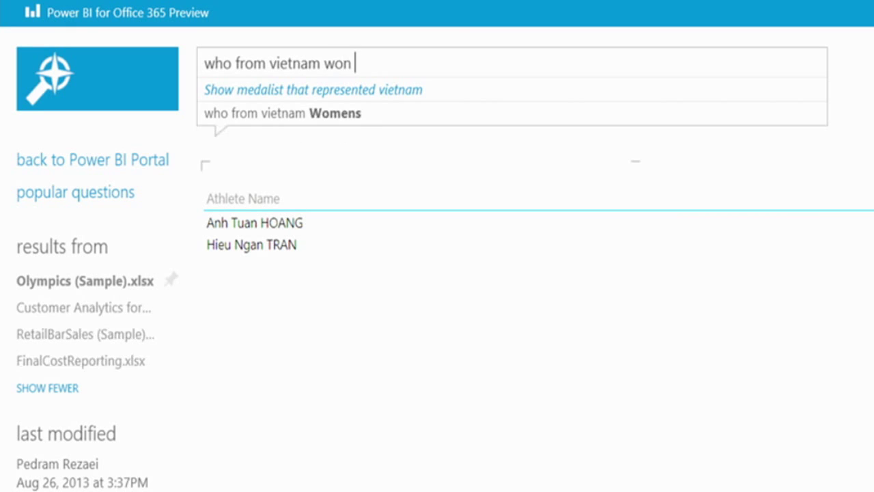
pyautogui.write('what when')
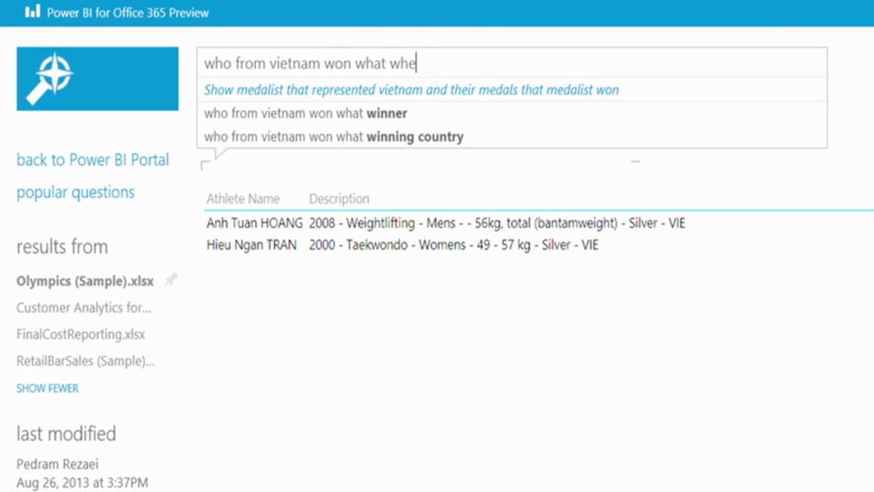